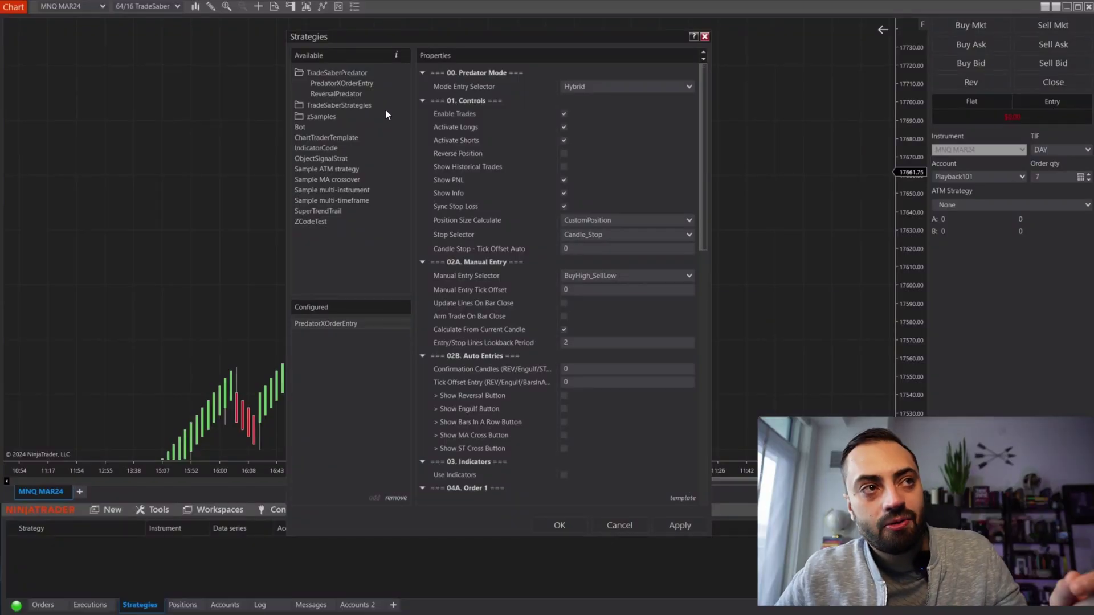
Set PredatorXOrderEntry's Mode Entry Selector to Classic_Predator, add it to the MNQ MAR24 chart and enable it
left_click(367, 104)
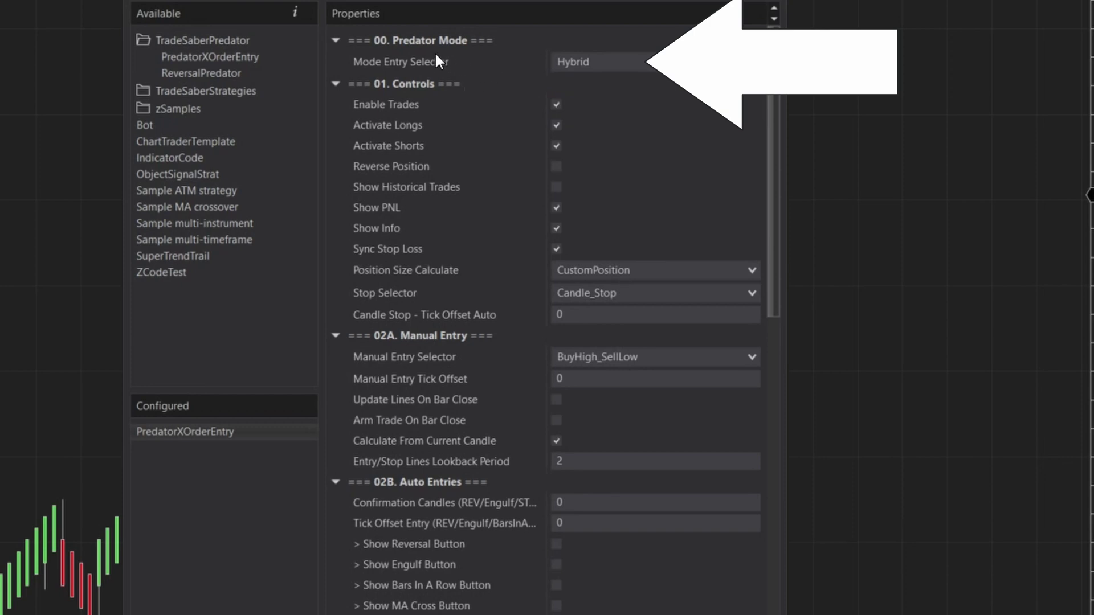
left_click(590, 60)
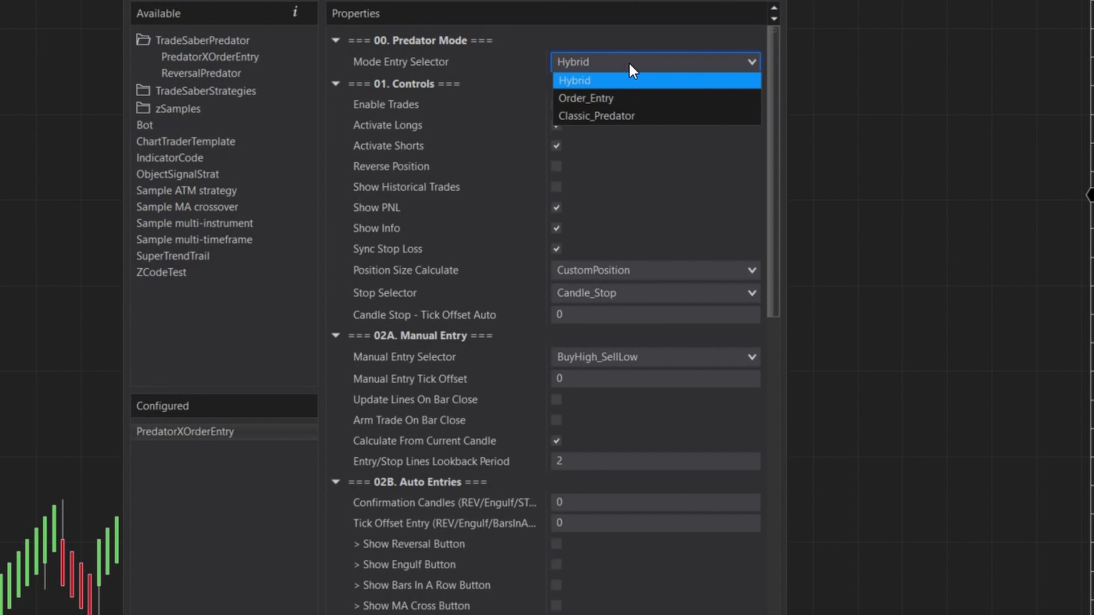
left_click(602, 113)
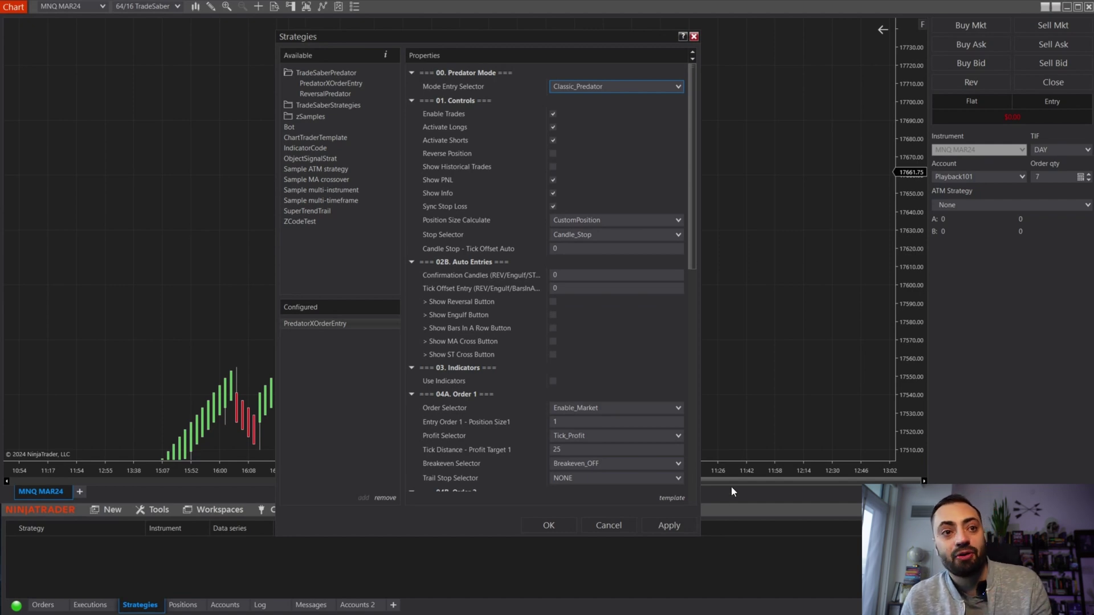
left_click(669, 527)
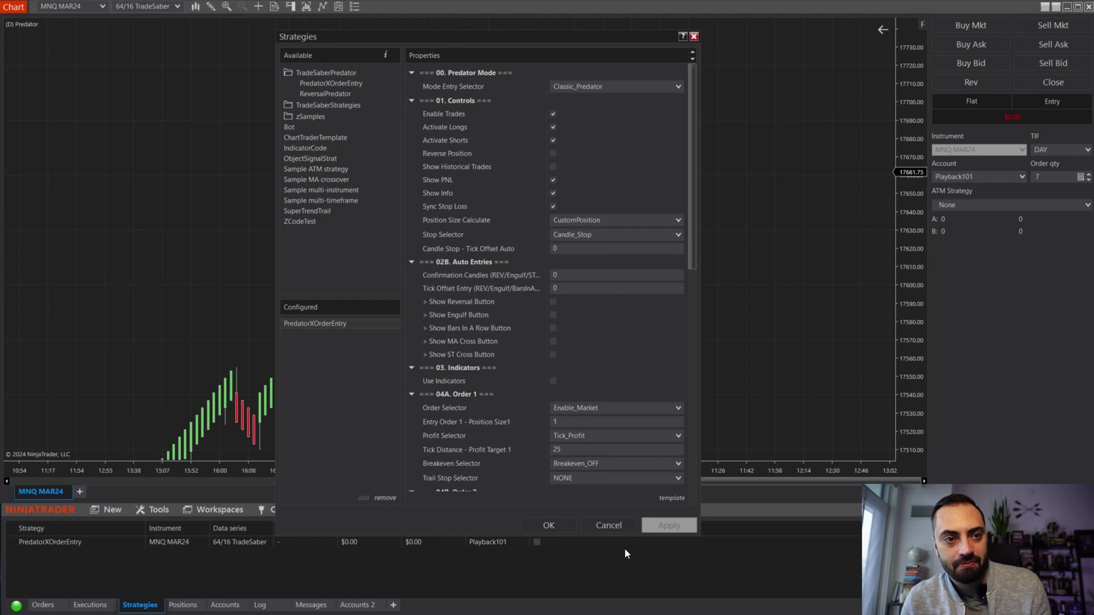
left_click(551, 525)
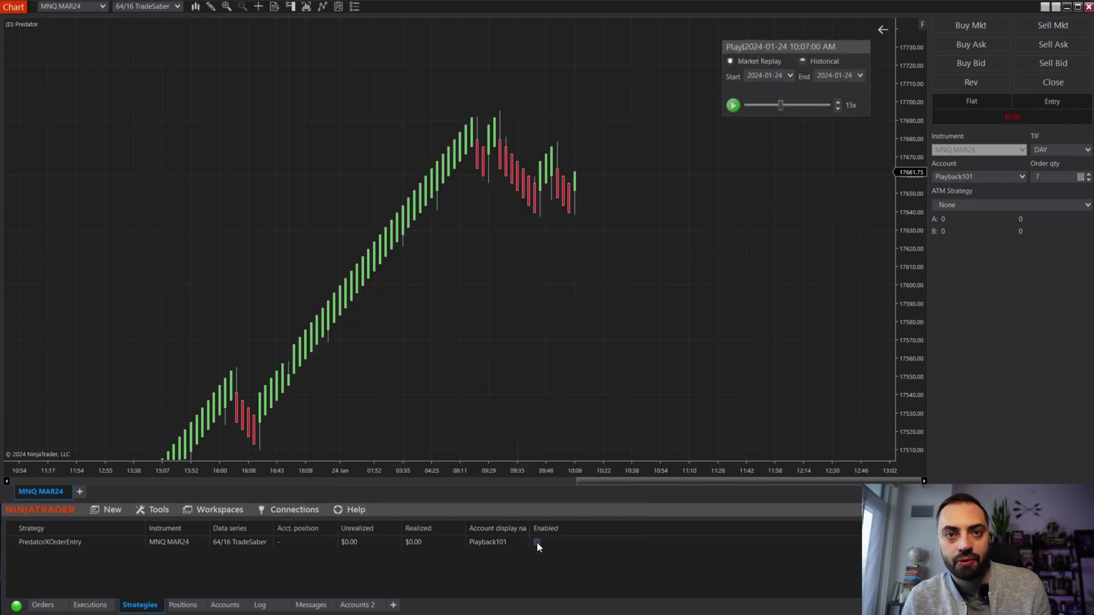
left_click(537, 541)
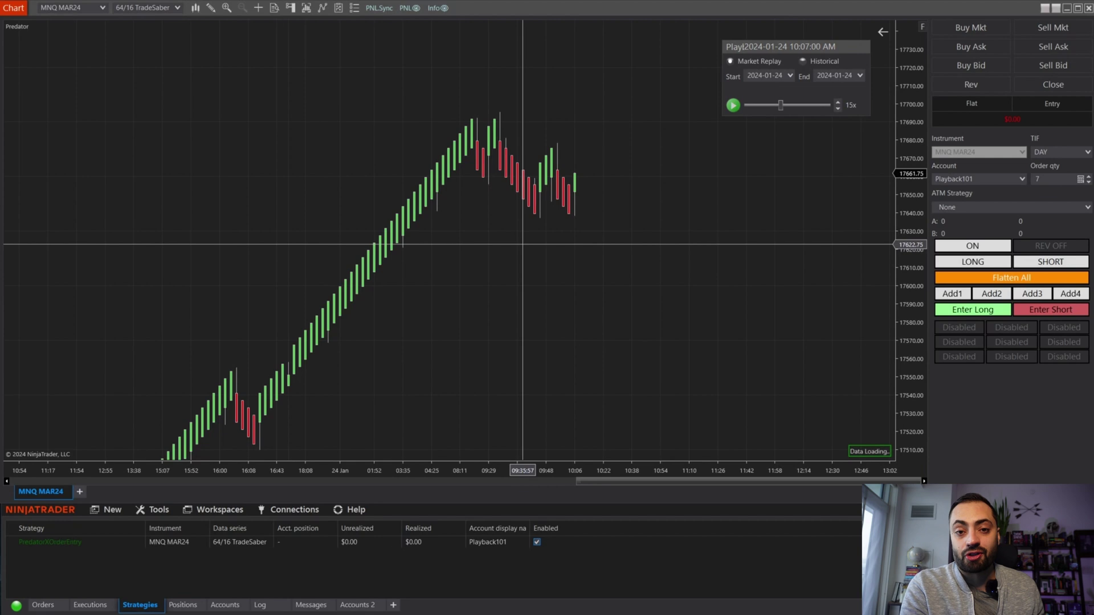
Disable the strategy, change its Mode Entry Selector to Order_Entry and enable it again
left_click(537, 542)
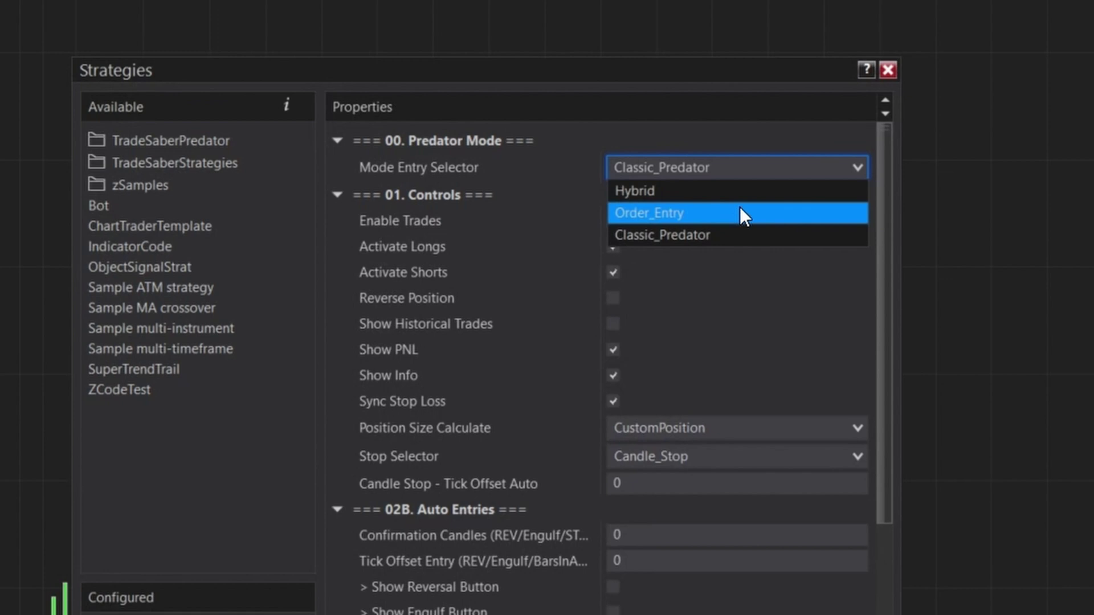
left_click(741, 210)
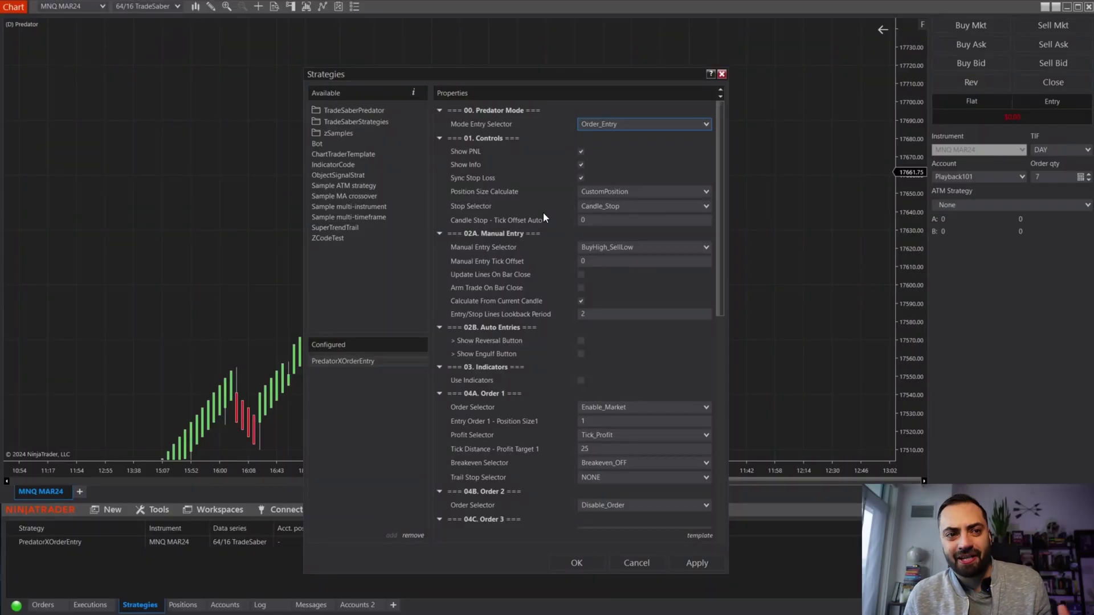
left_click(696, 563)
left_click(576, 562)
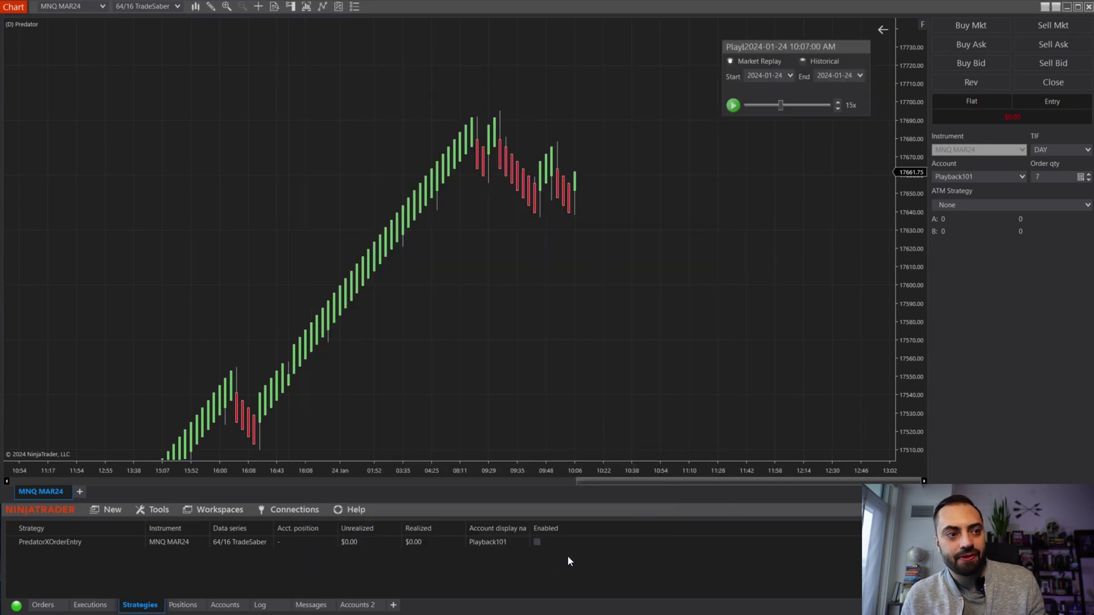
left_click(536, 542)
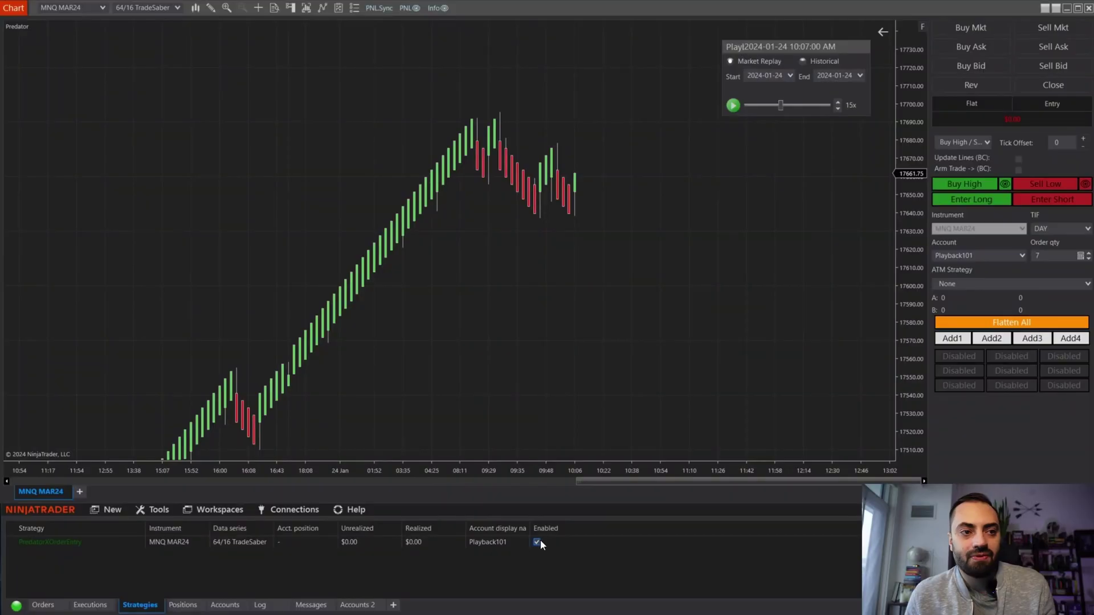
Disable the strategy, set its Mode Entry Selector to Hybrid and enable it again
left_click(537, 543)
right_click(605, 340)
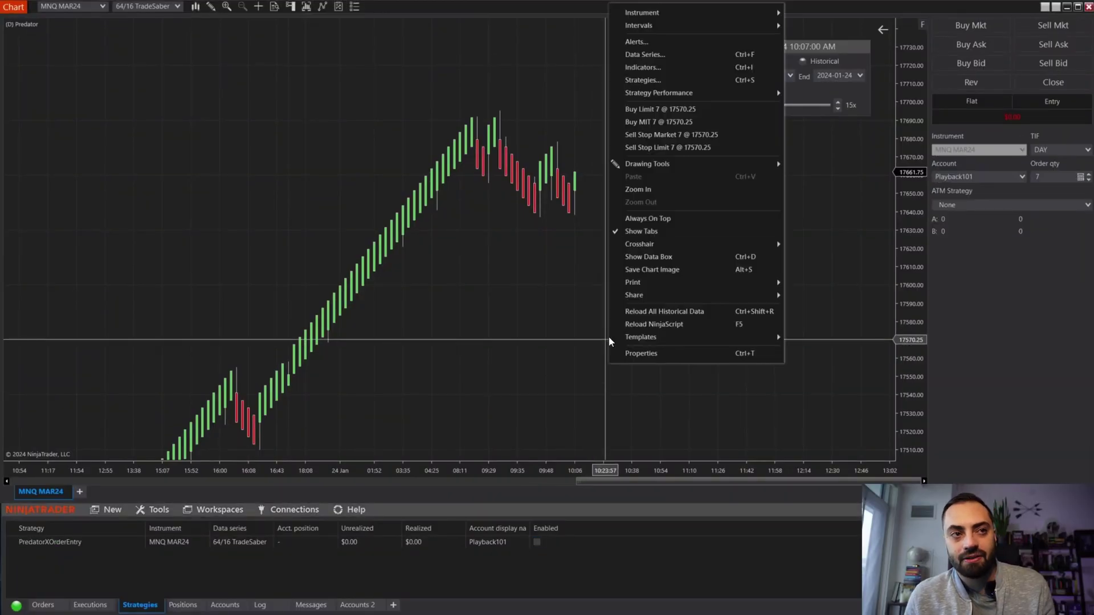
left_click(655, 75)
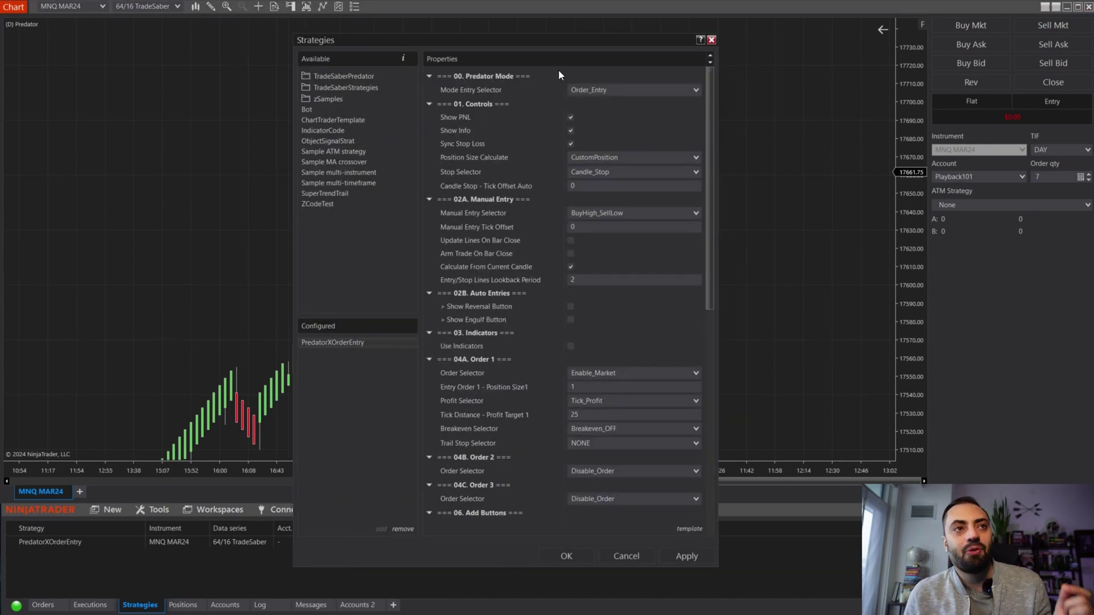
left_click(612, 91)
left_click(607, 100)
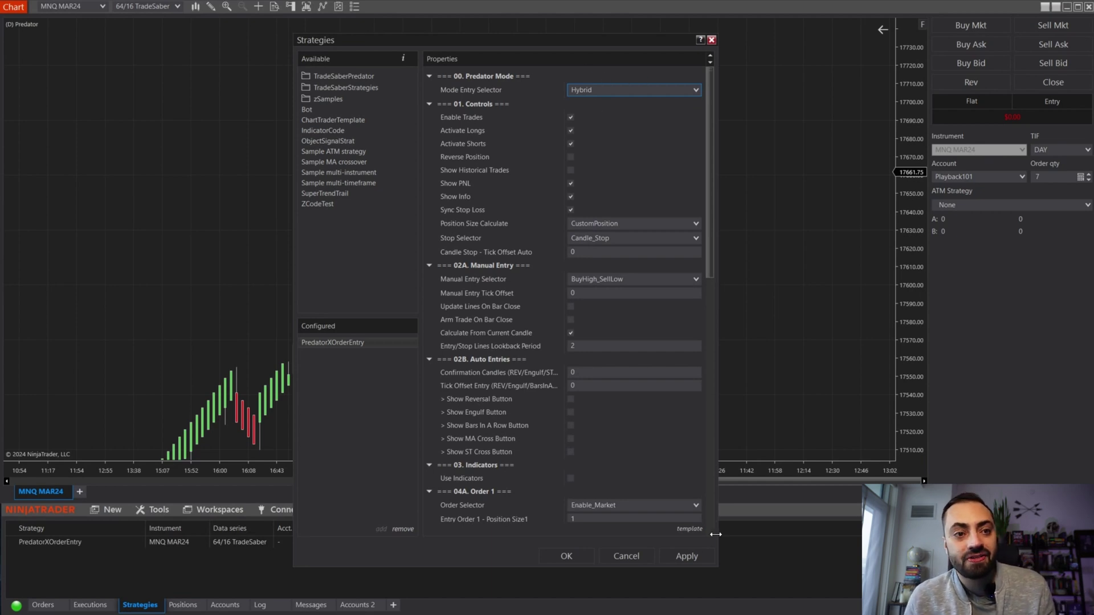
left_click(565, 556)
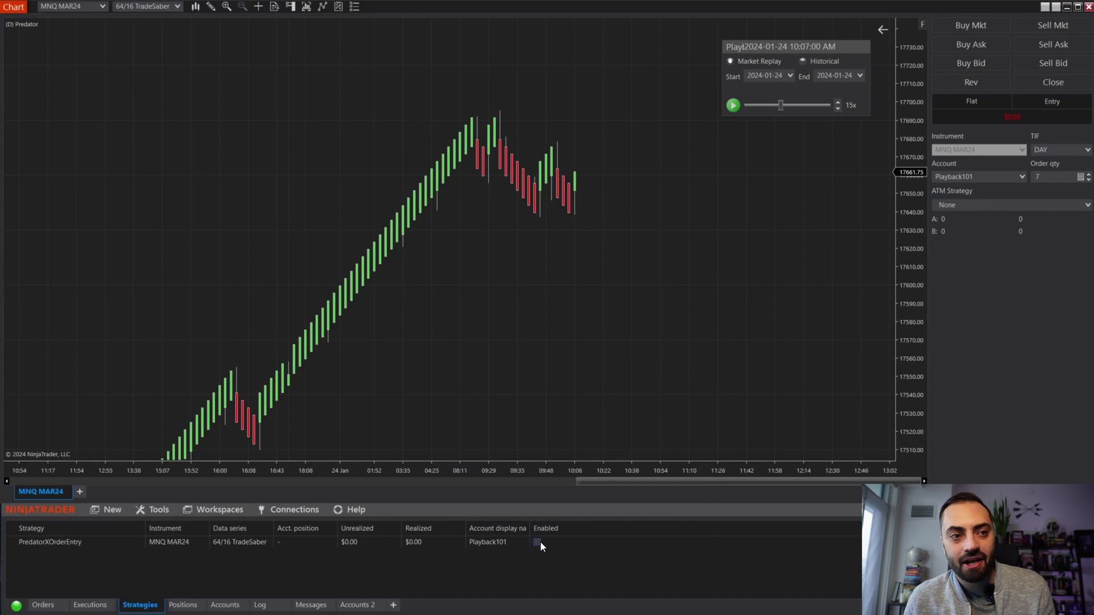
left_click(537, 542)
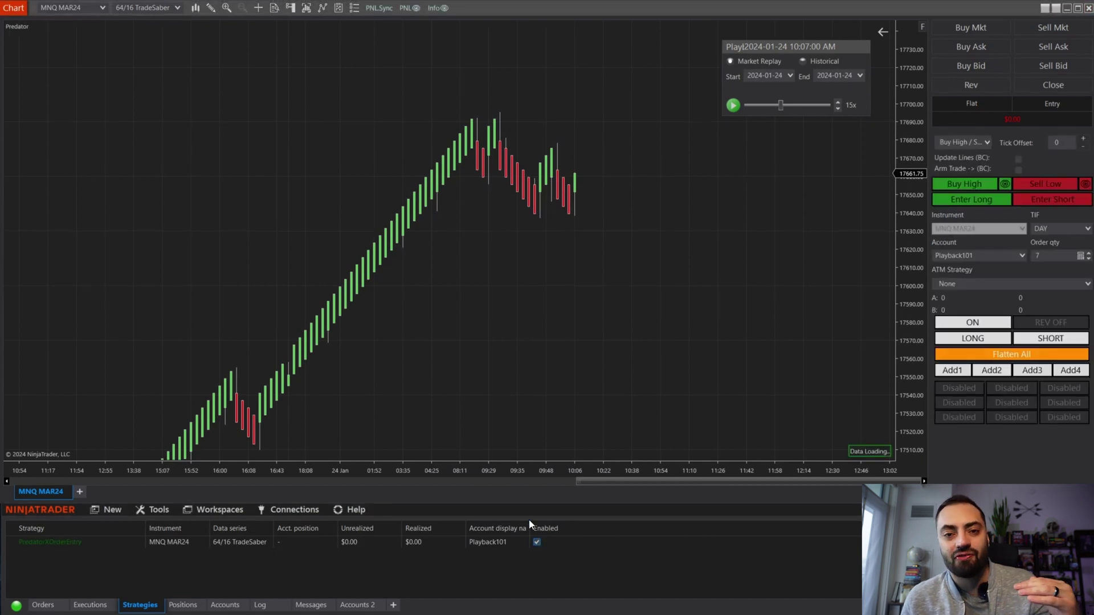
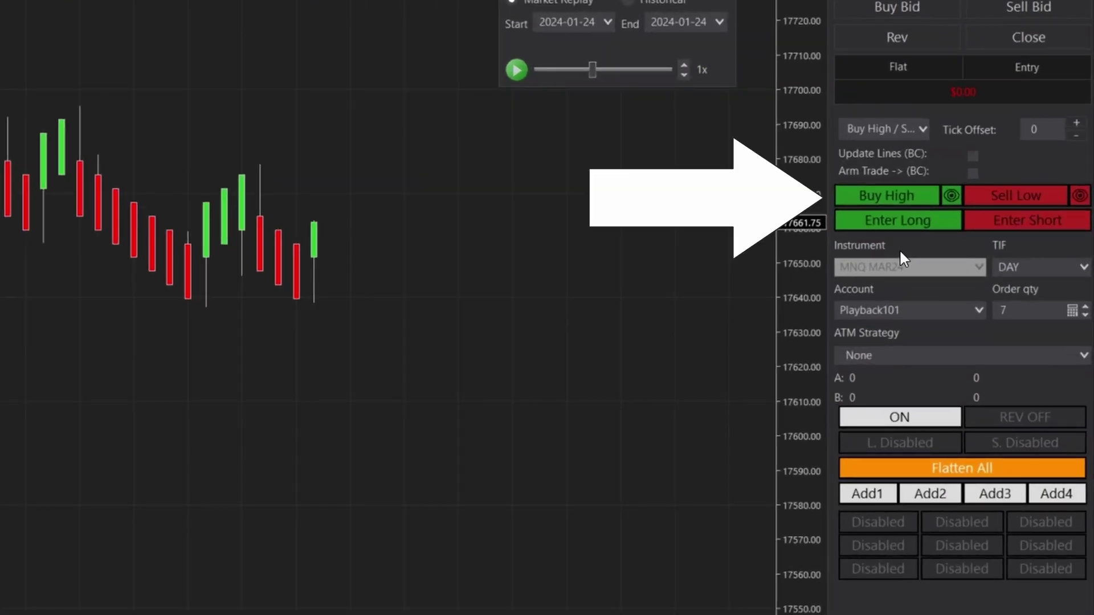
Arm a Buy High entry and run the market replay at 6x until the long trade fills, pausing it there
left_click(884, 190)
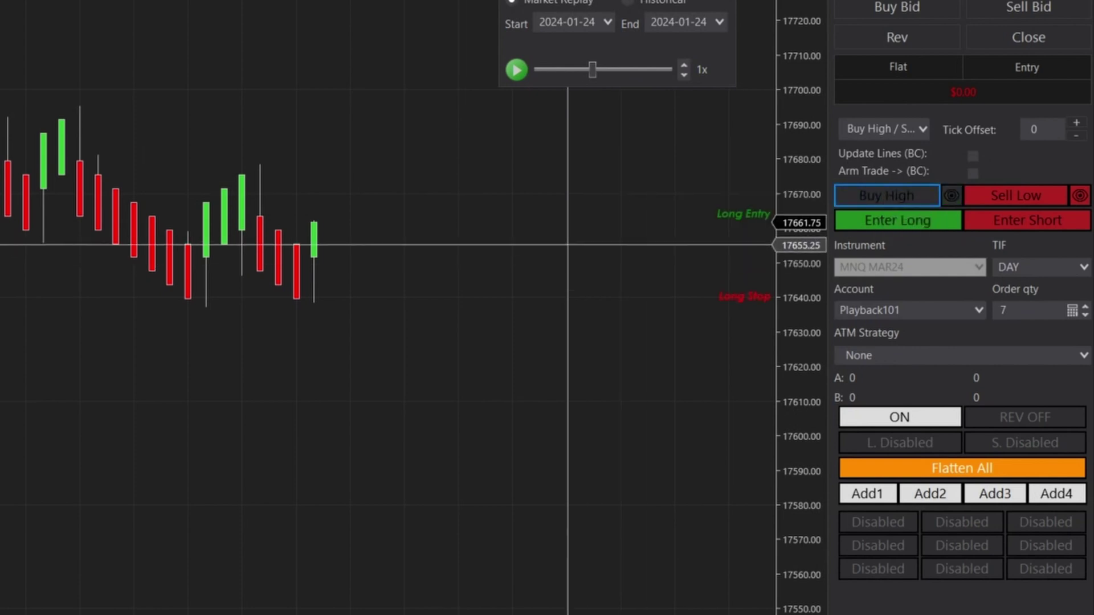
left_click(433, 242)
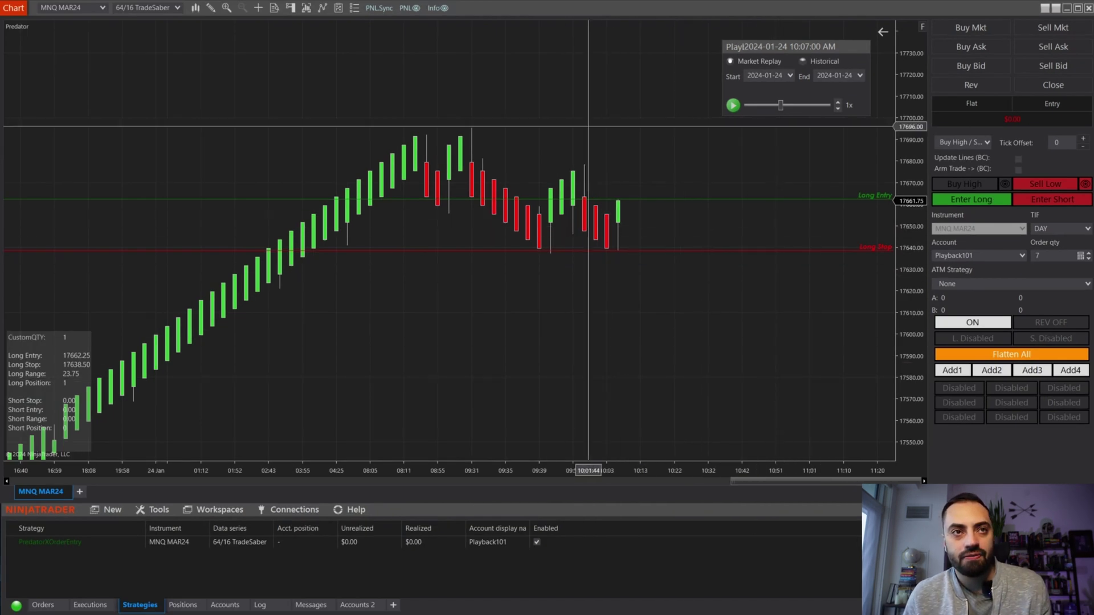
left_click(733, 106)
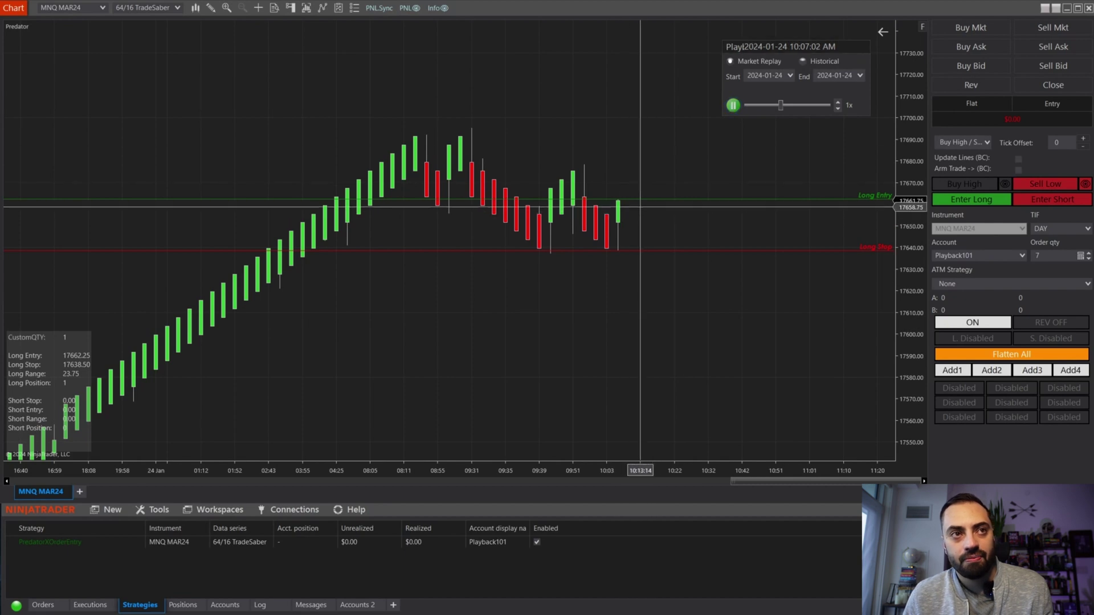
left_click(839, 102)
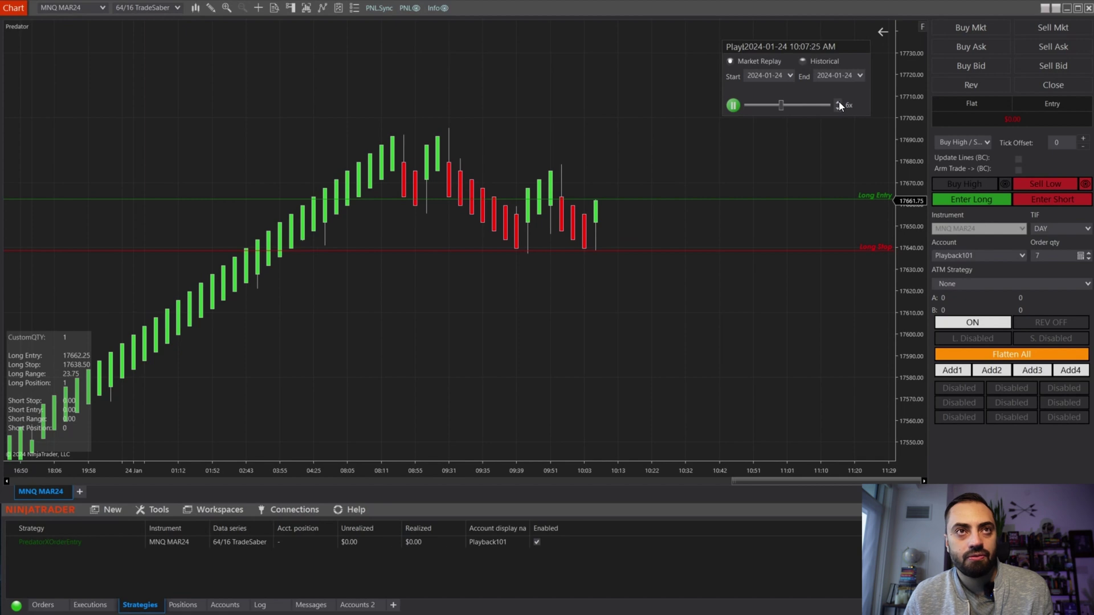
left_click(735, 107)
scroll(698, 189, "up", 5)
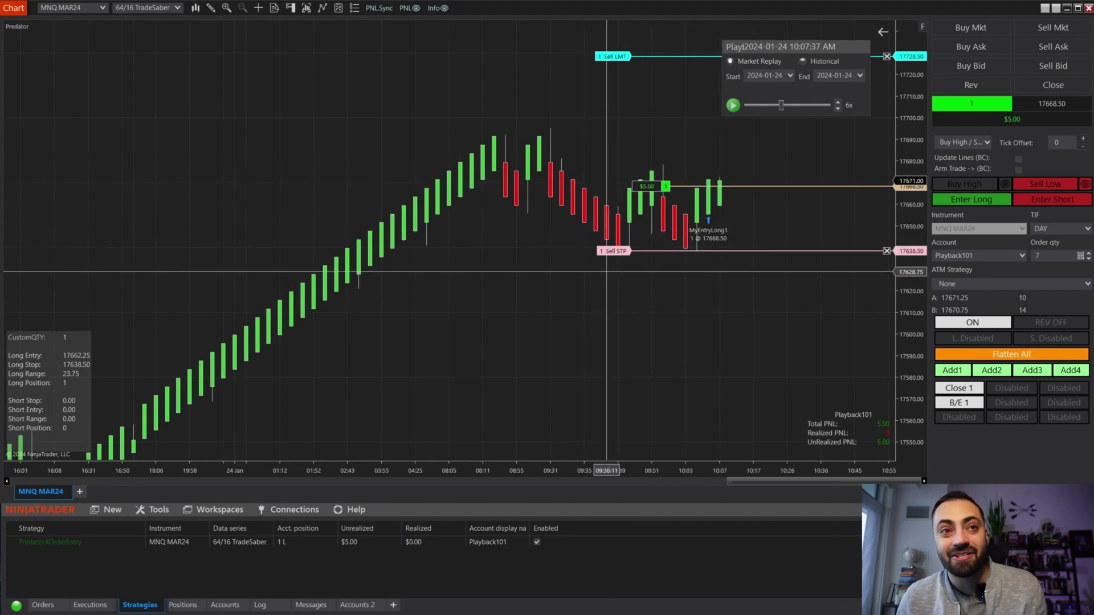
Check the Order 1 profit settings and compare the trade's stop distance with its target using a temporary level drawing
right_click(627, 364)
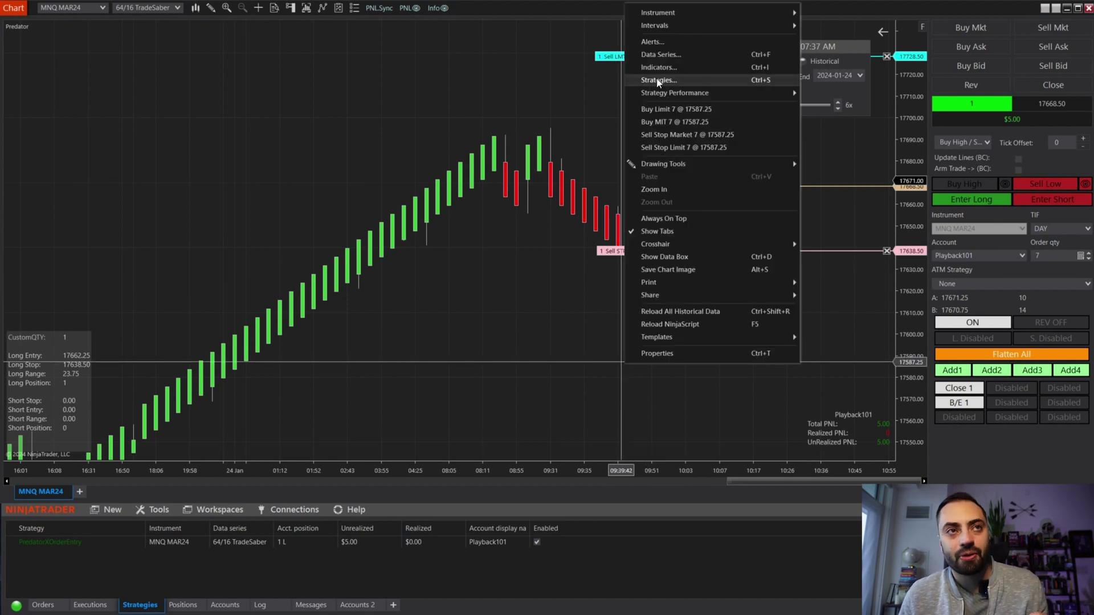
left_click(655, 81)
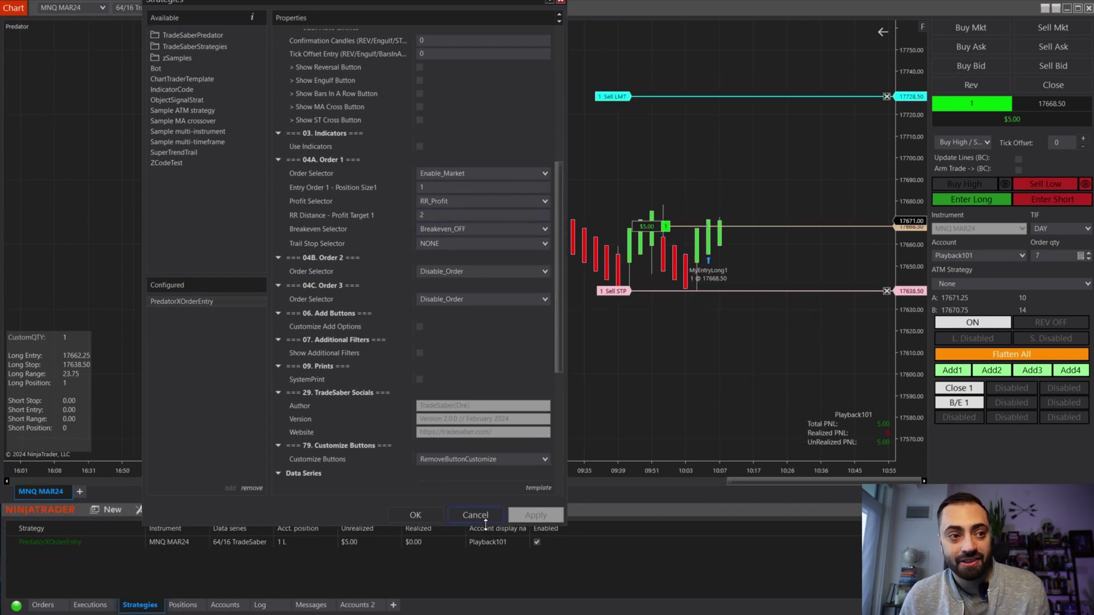
left_click(406, 516)
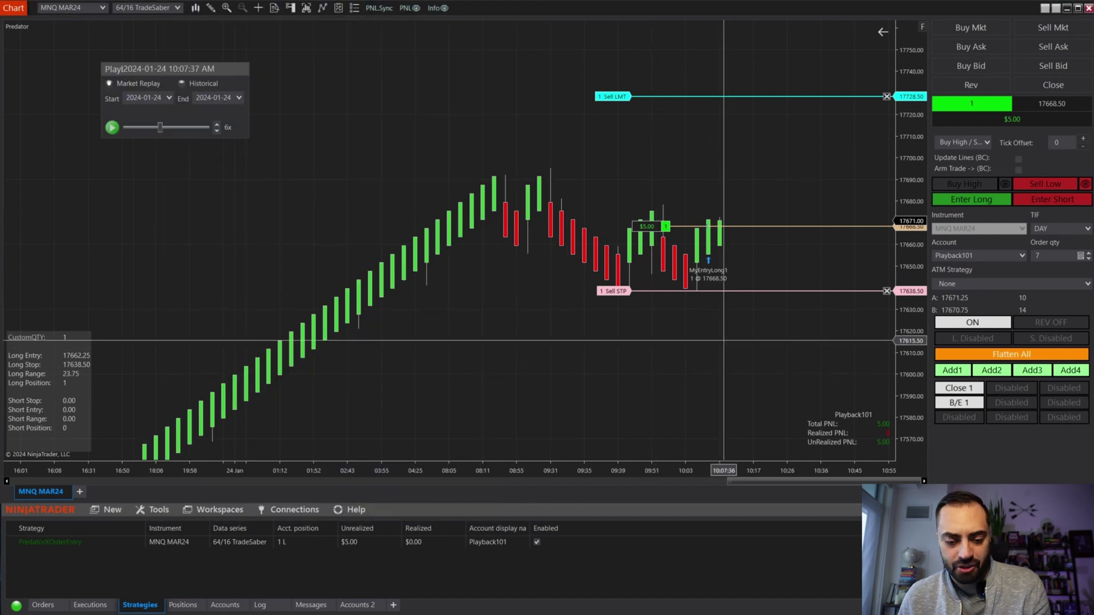
left_click_drag(708, 291, 719, 229)
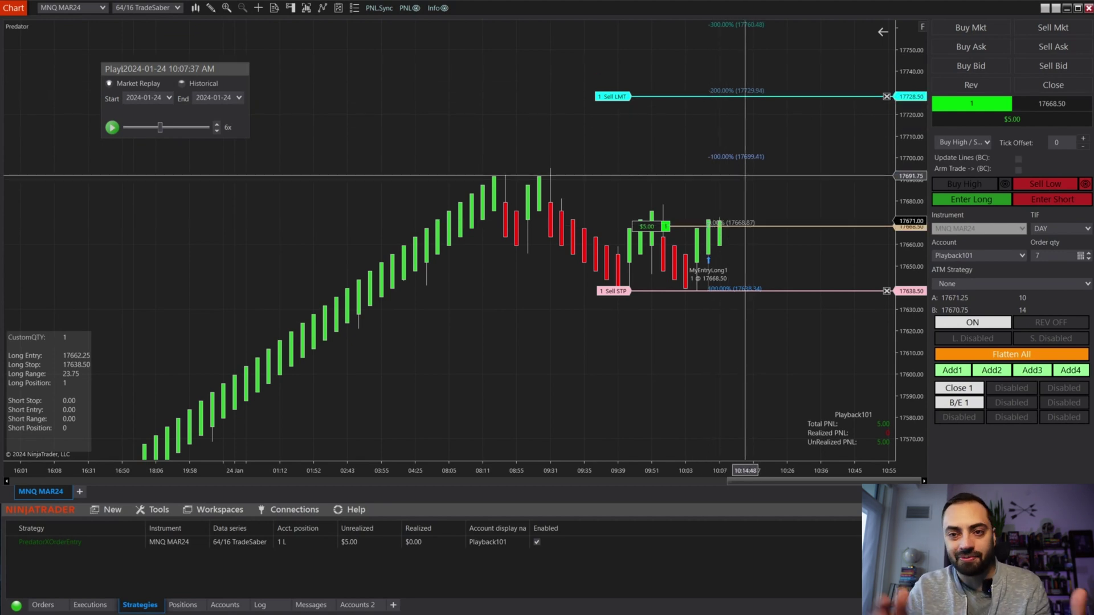
key("Delete")
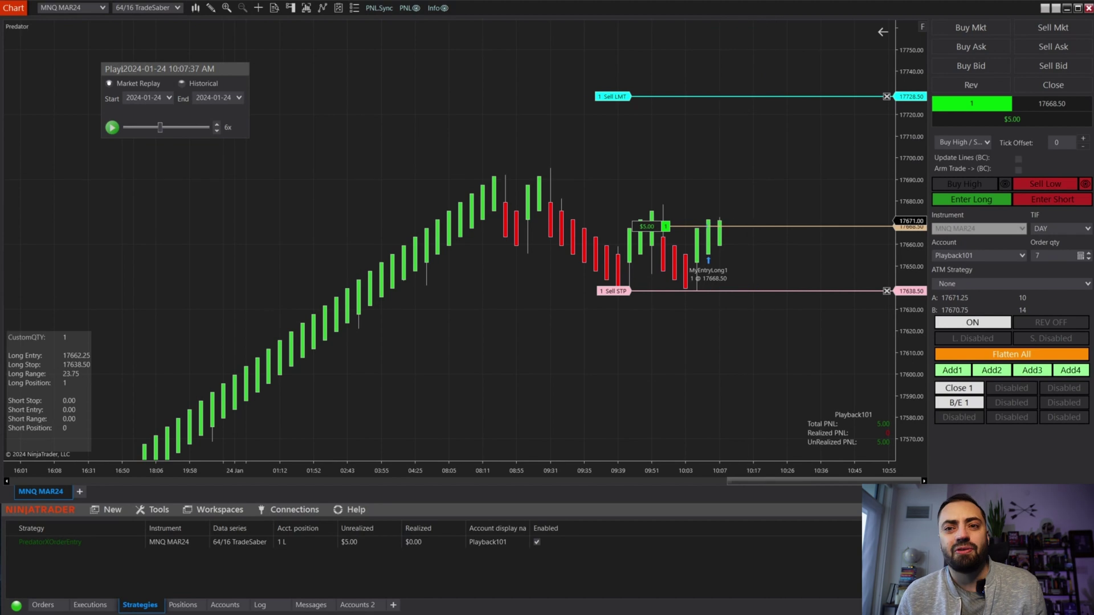
Flatten the open long position and disable PredatorXOrderEntry
left_click(1048, 356)
left_click(537, 542)
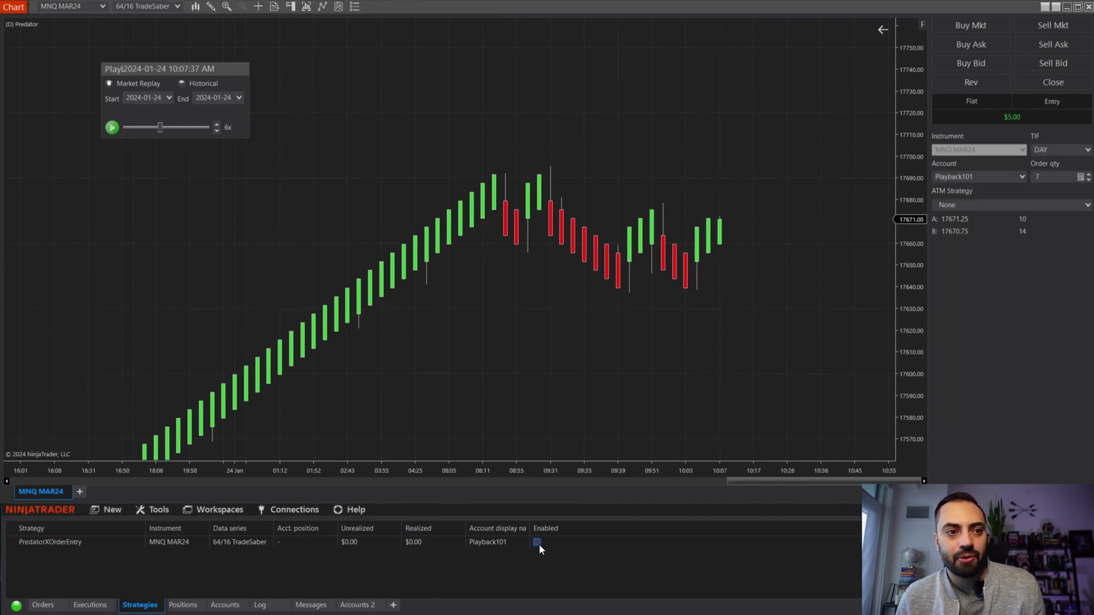
In the strategy properties, set Order 1's Order Selector to Enable_Limit_Current and Position Size Calculate to AutoPosition
right_click(711, 337)
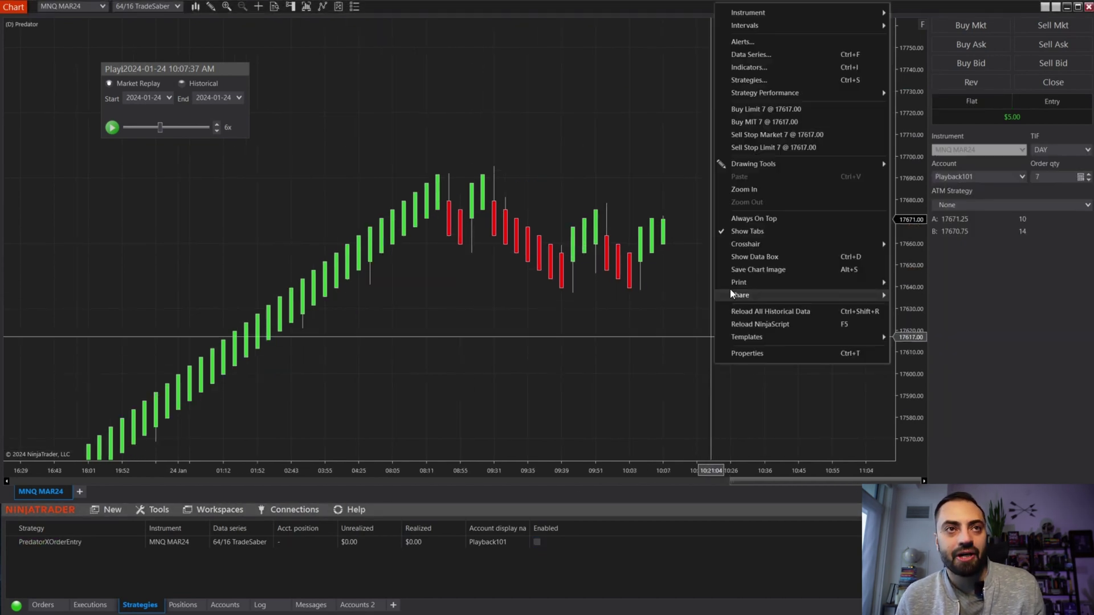
left_click(758, 80)
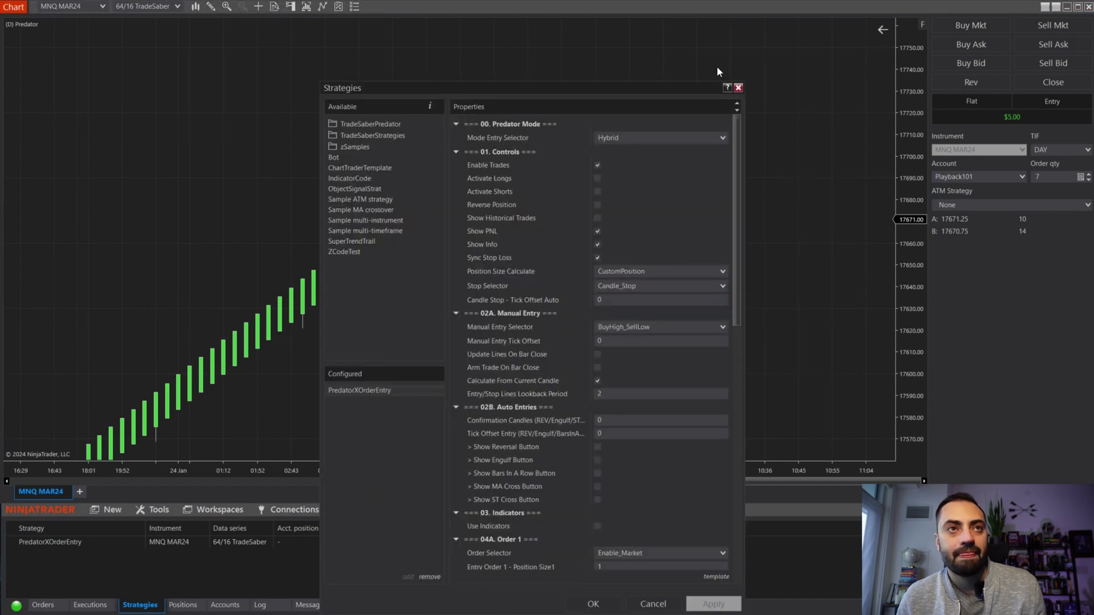
left_click_drag(676, 90, 568, 29)
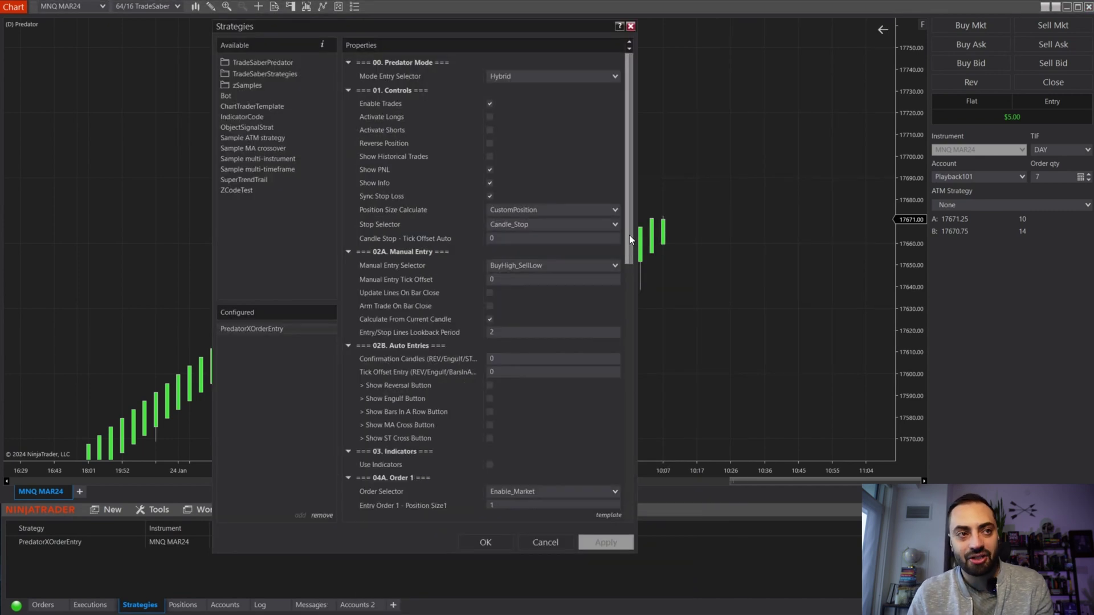
left_click_drag(629, 235, 635, 356)
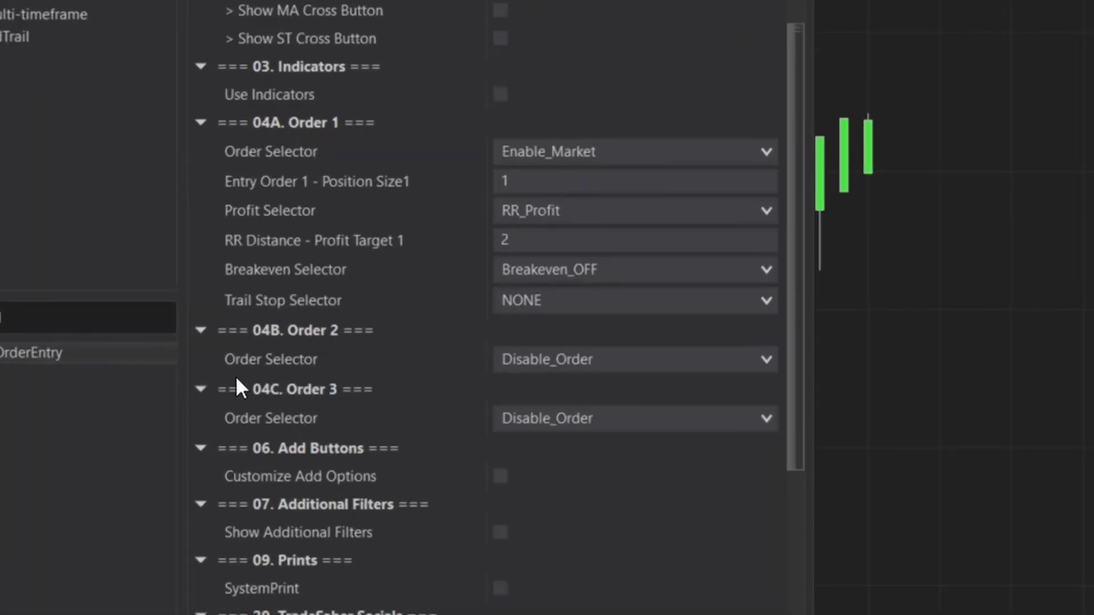
left_click(546, 176)
left_click(543, 160)
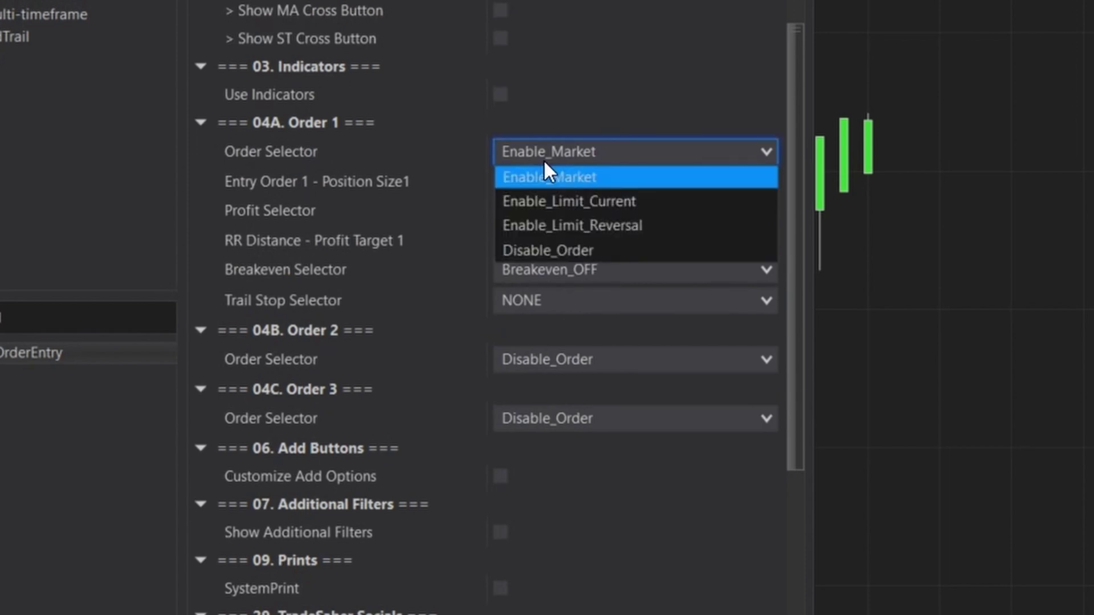
left_click(593, 201)
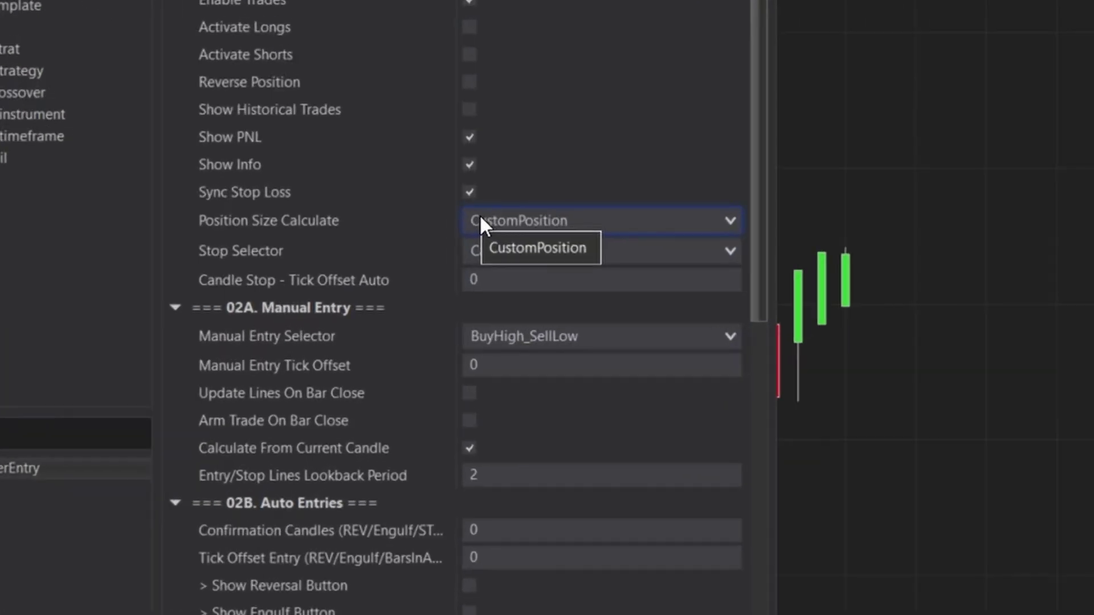
left_click(480, 220)
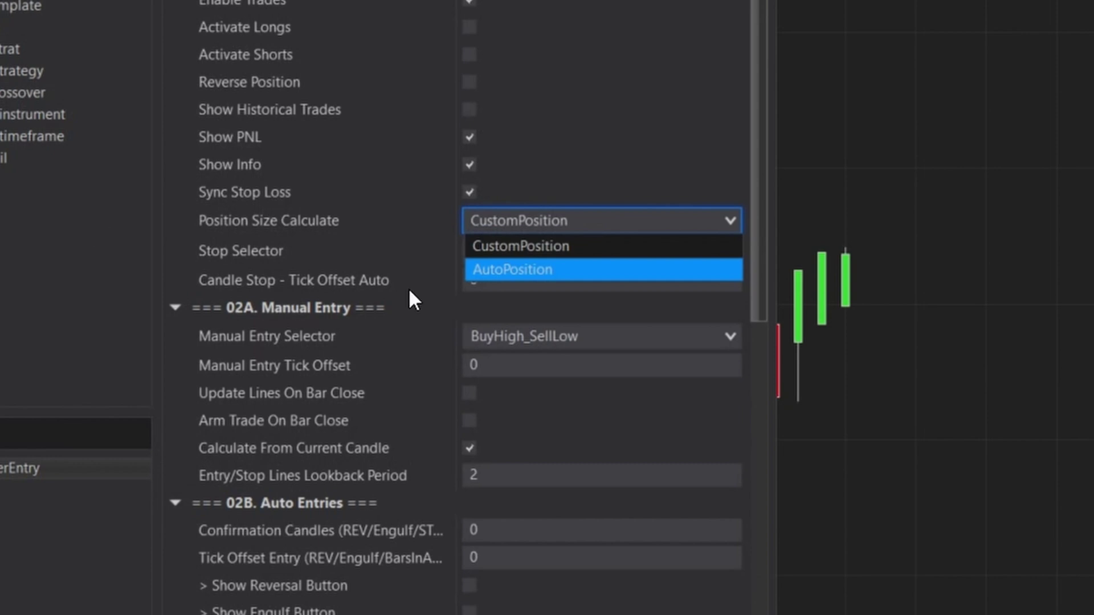
left_click(544, 269)
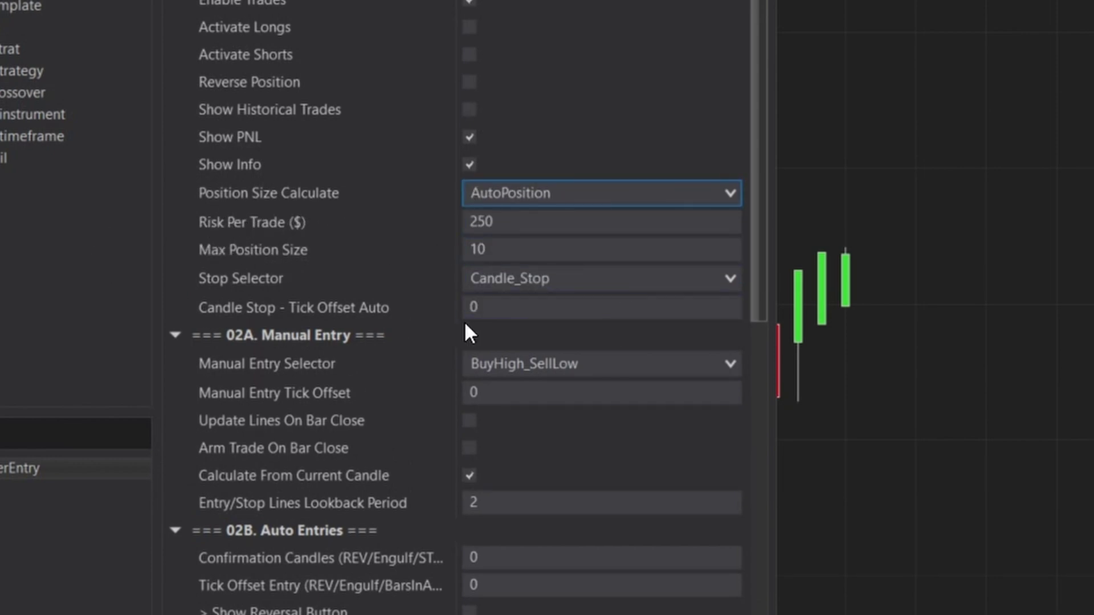
Review the AutoPosition settings for Risk Per Trade, Max Position Size and Candle Stop tick offset, keeping Stop Selector on Candle_Stop
left_click(500, 249)
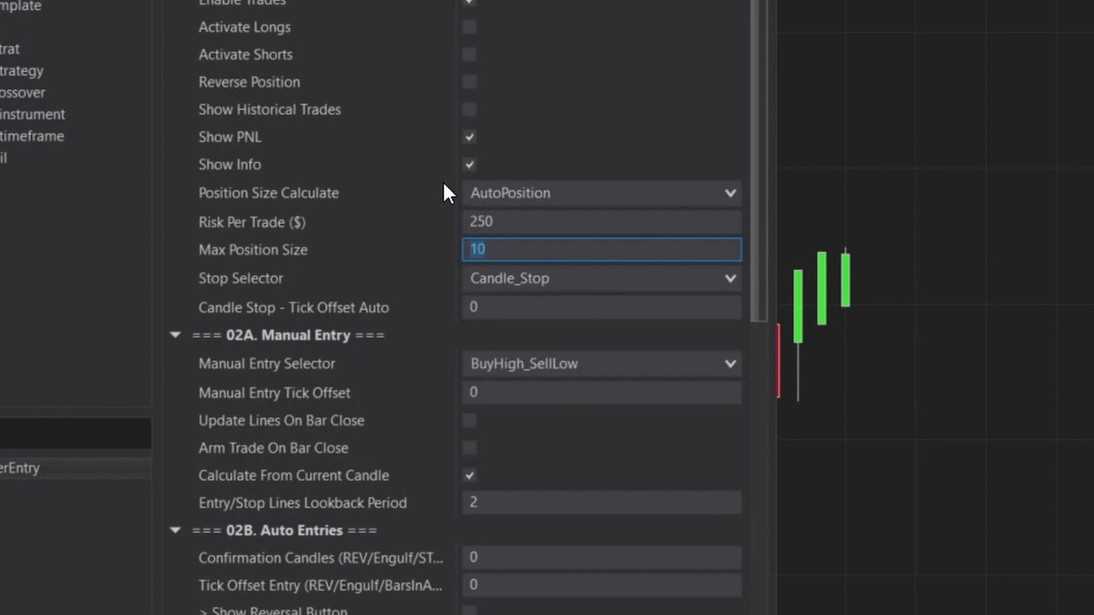
left_click(320, 289)
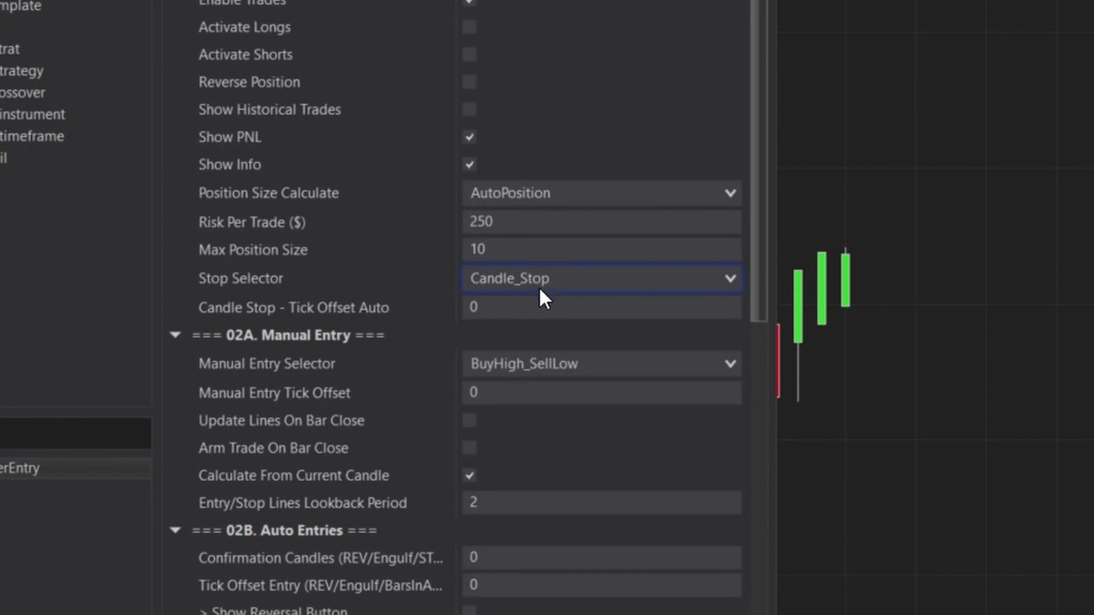
left_click(515, 282)
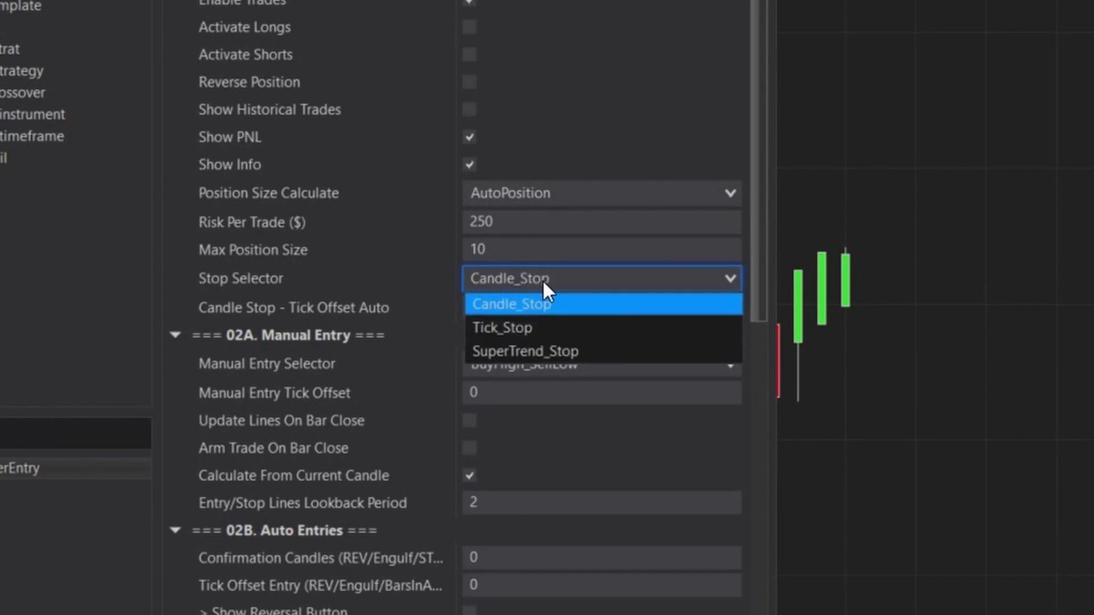
left_click(528, 304)
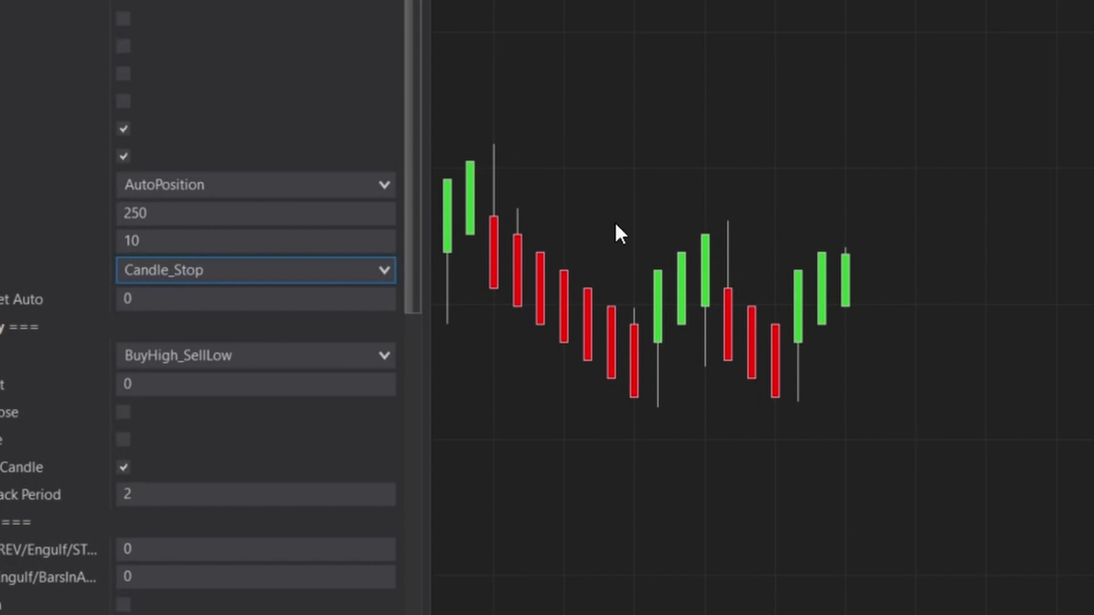
left_click(119, 297)
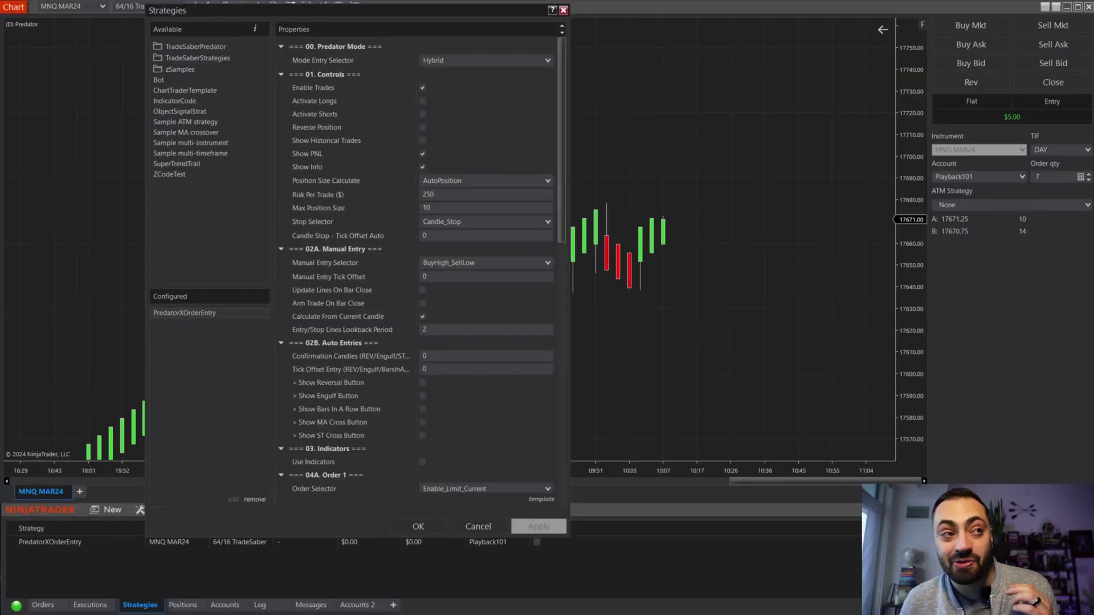
left_click(423, 195)
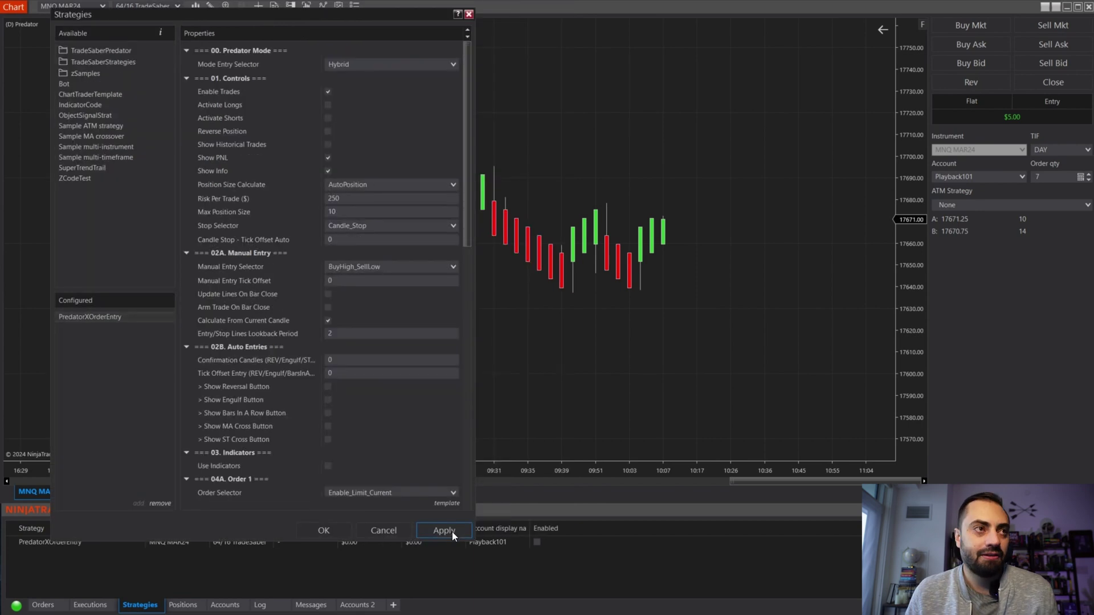
Apply the strategy property changes and enable PredatorXOrderEntry on the MNQ MAR24 chart
left_click(452, 532)
left_click(338, 526)
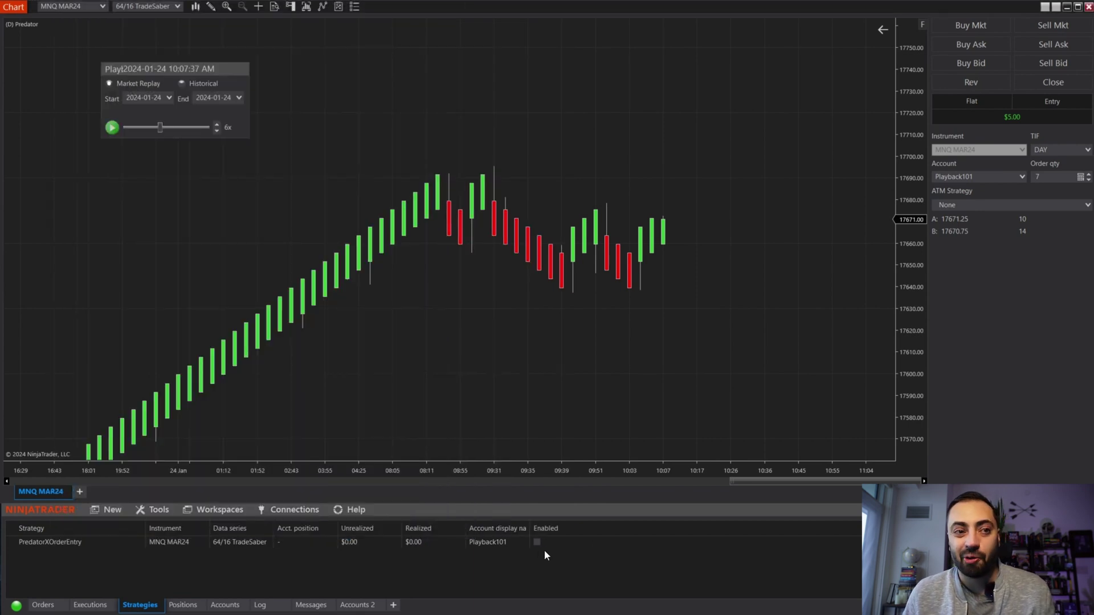
left_click(537, 543)
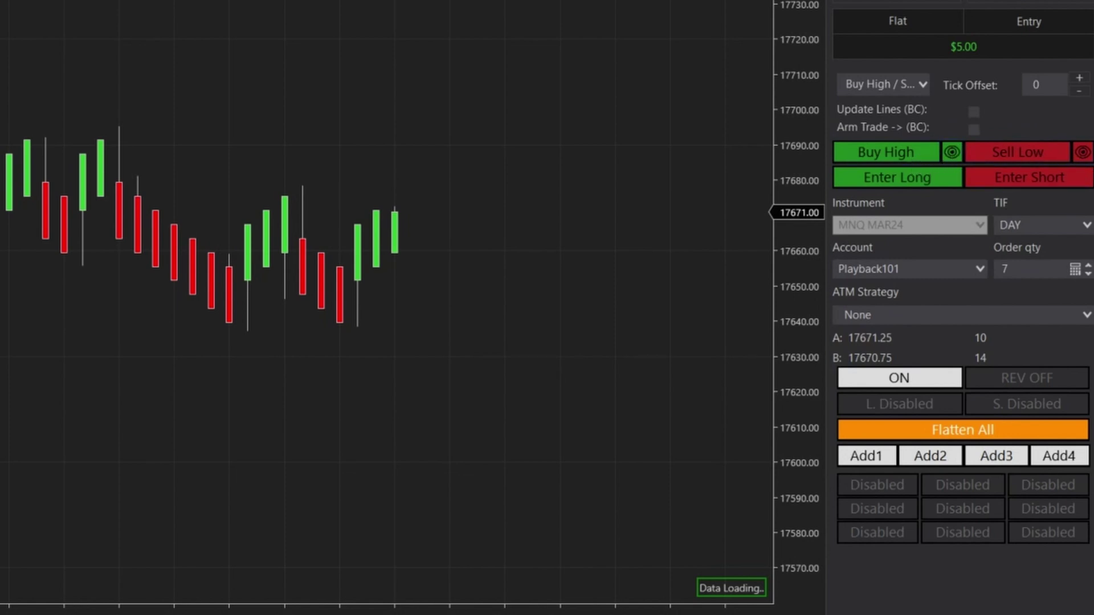
Show the long entry and stop lines and reposition them, ending with Long Entry at 17677.75 and Long Stop at 17636.25
left_click(953, 152)
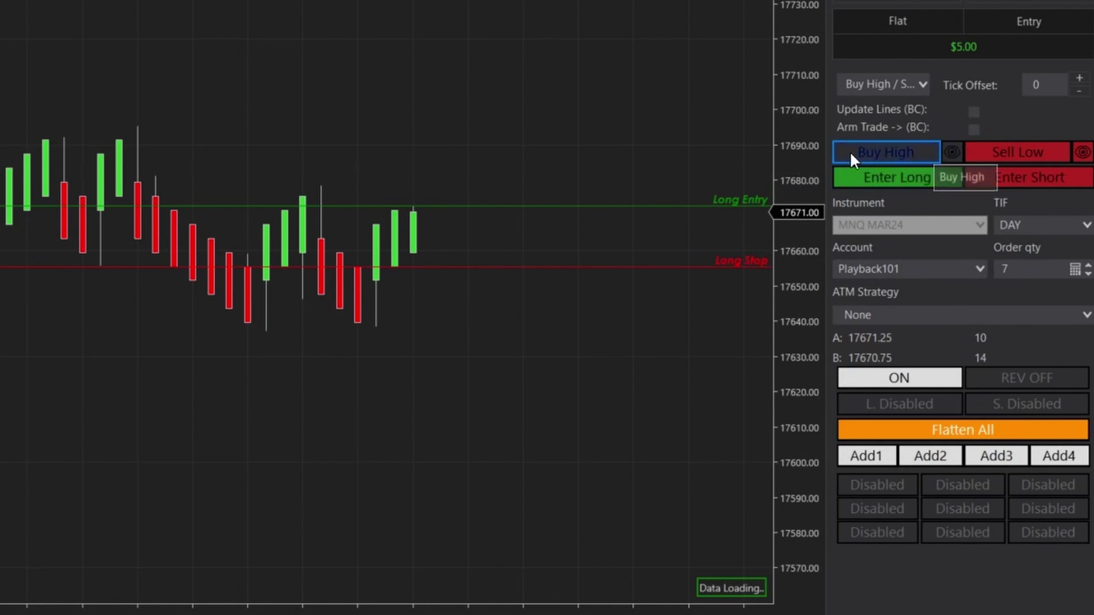
left_click(953, 151)
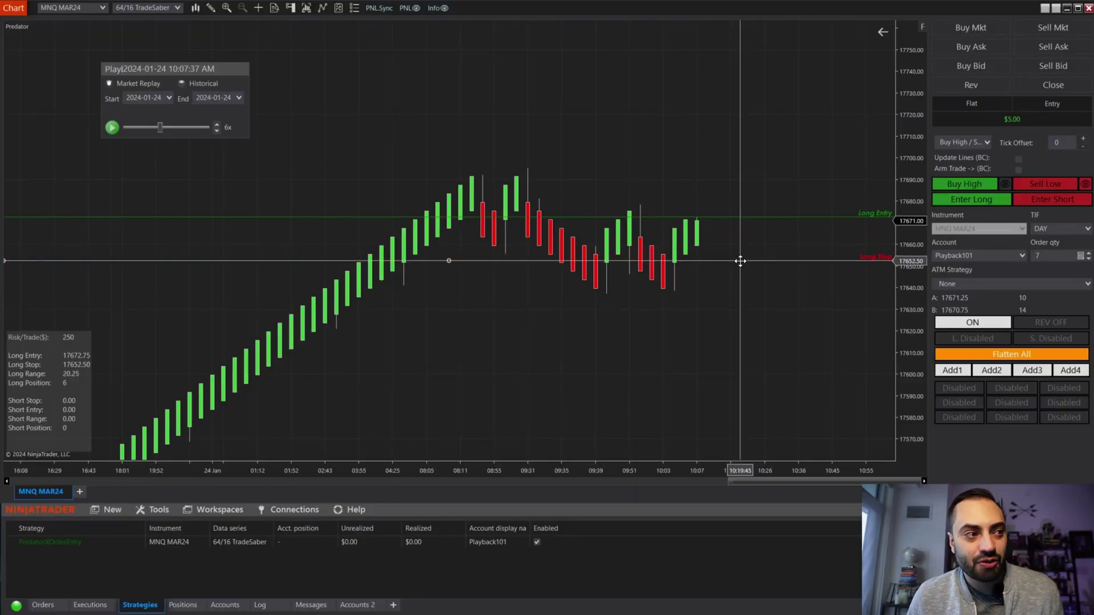
left_click_drag(741, 261, 740, 297)
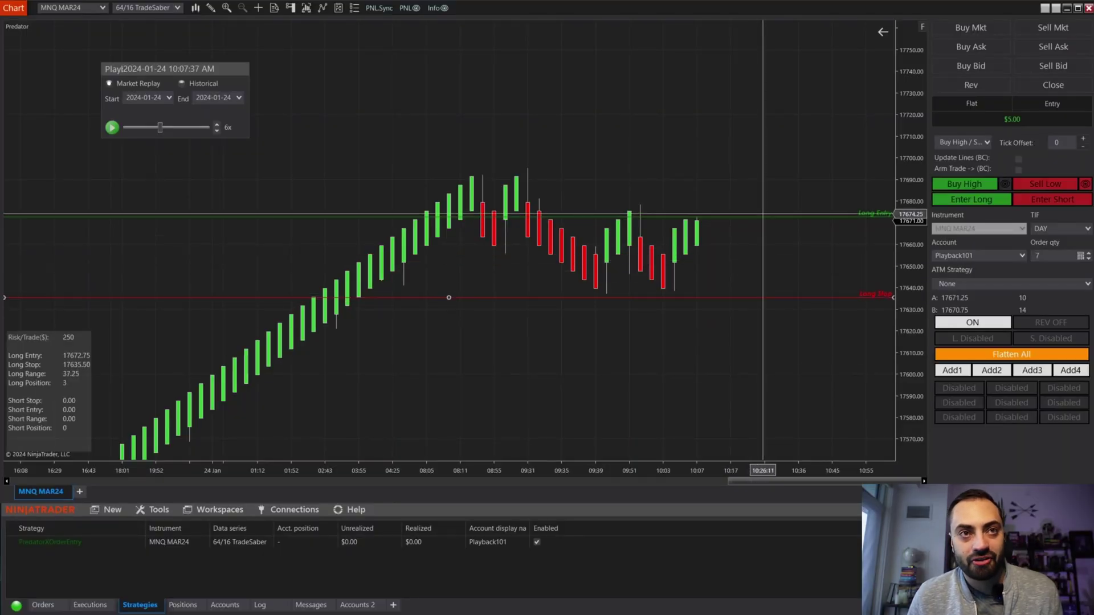
left_click_drag(764, 215, 777, 234)
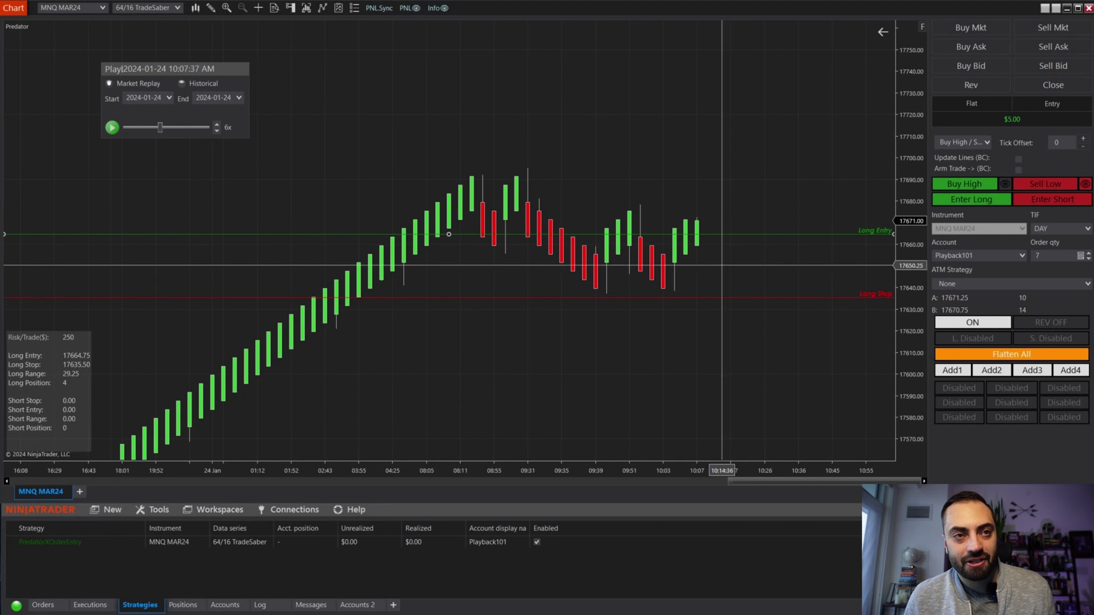
mouse_move(752, 297)
left_mouse_down()
mouse_move(781, 447)
mouse_move(773, 296)
left_mouse_up()
mouse_move(769, 234)
left_mouse_down()
mouse_move(764, 196)
mouse_move(771, 252)
left_mouse_up()
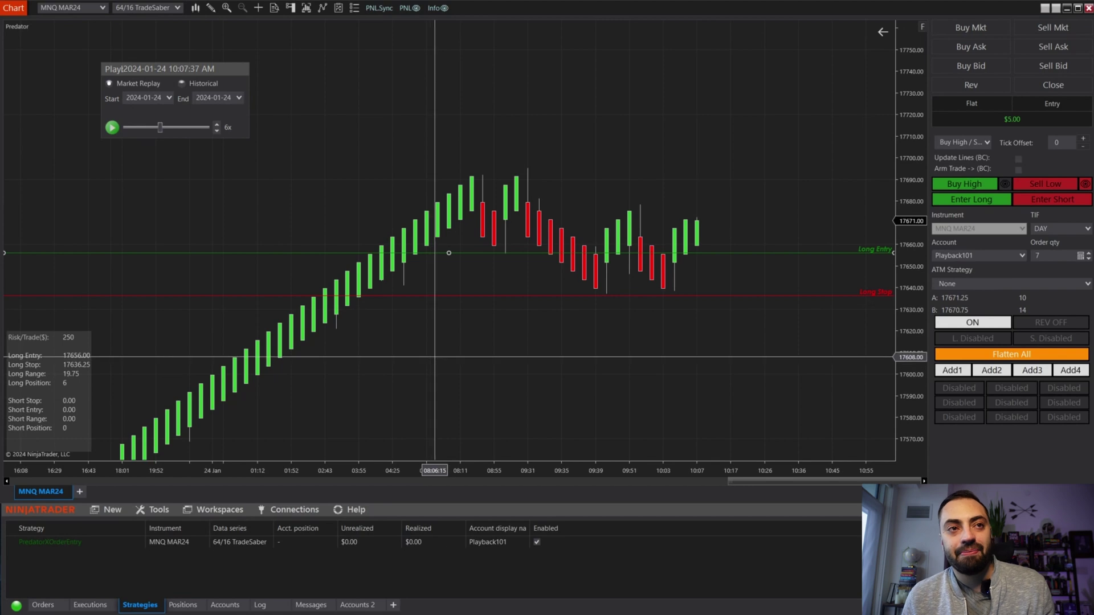
left_click_drag(721, 253, 747, 206)
scroll(788, 337, "down", 1)
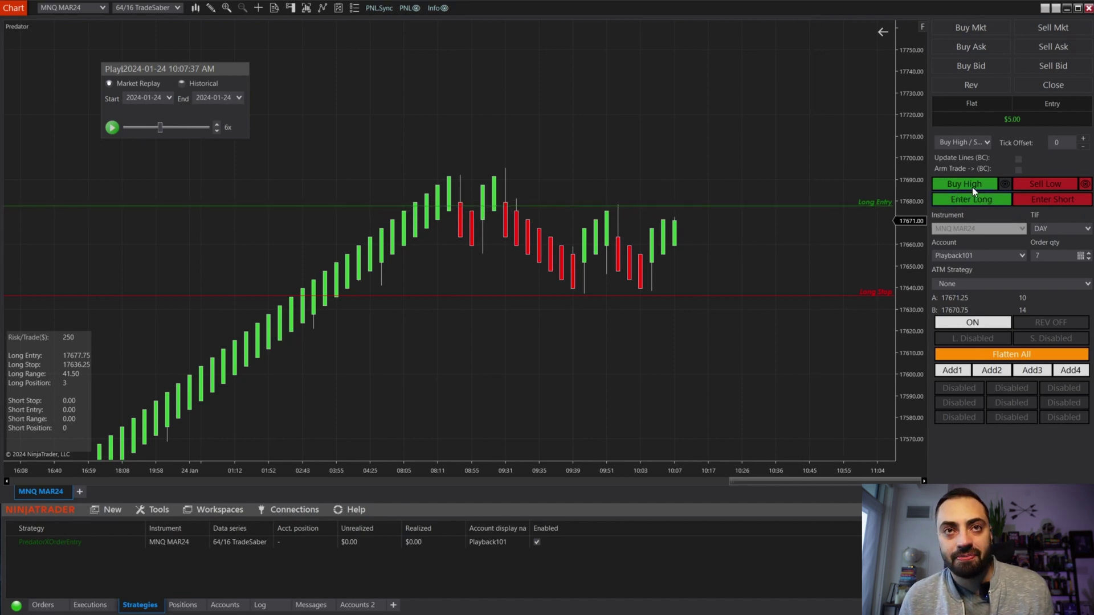
Run the market replay to enter long with Buy High from a Long Entry line at 17671.25, and flatten the filled position
left_click(111, 127)
mouse_move(733, 202)
left_mouse_down()
mouse_move(730, 230)
mouse_move(729, 220)
left_mouse_up()
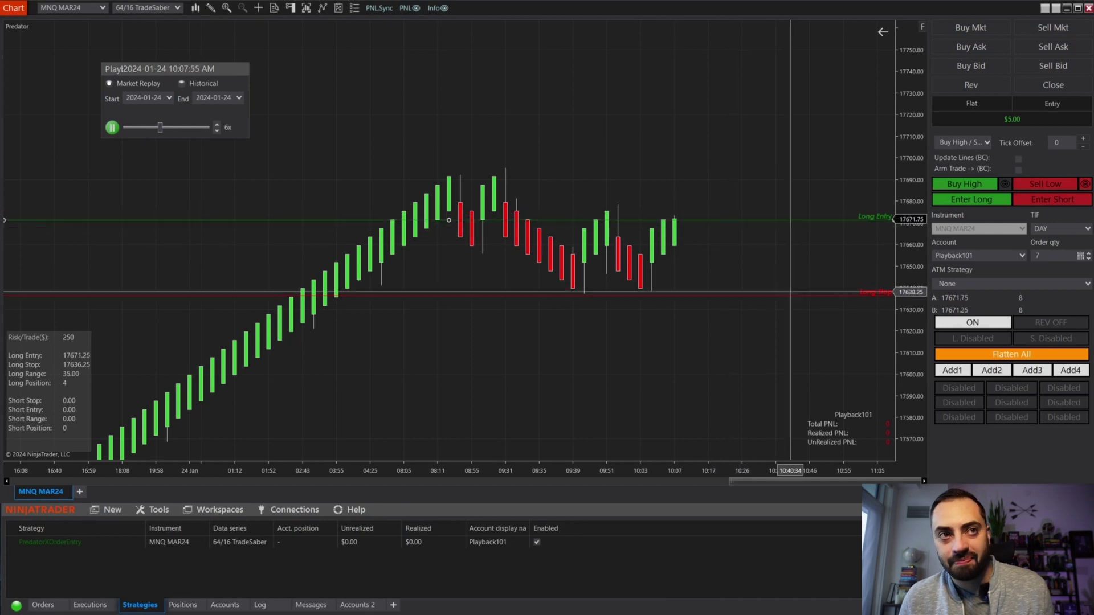
left_click(972, 185)
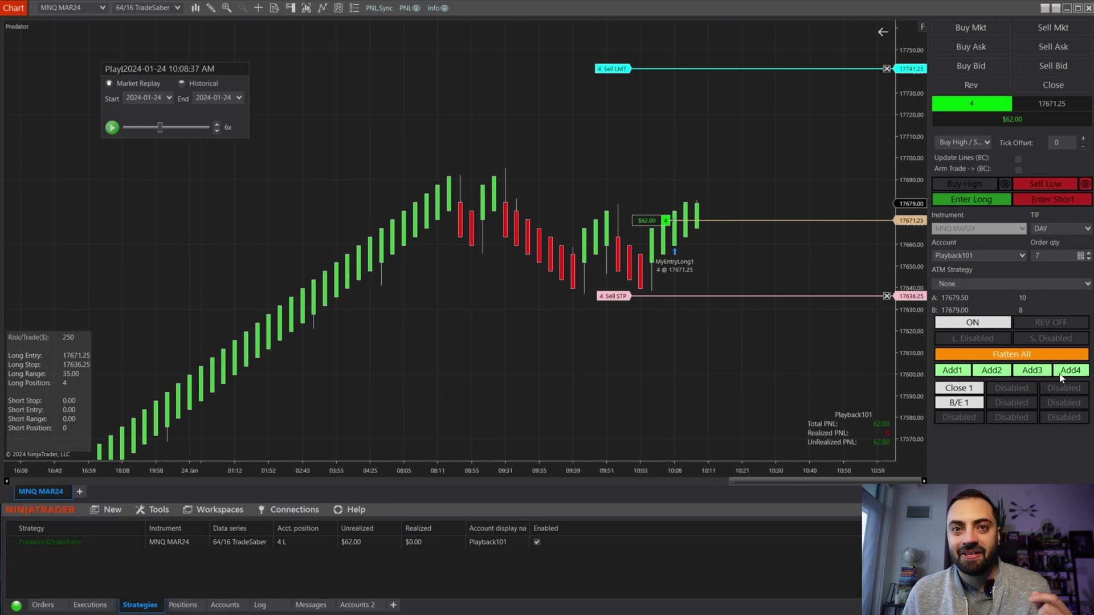
left_click(1029, 355)
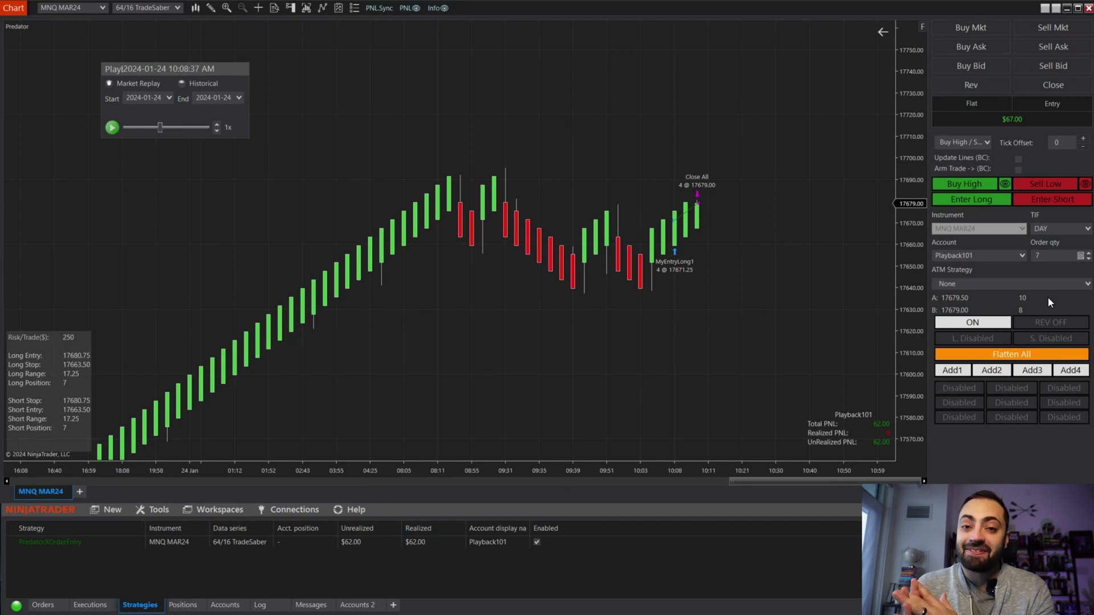
Show the long lines again and move Long Entry to 17686.50 and Long Stop to 17652.00
left_click(1005, 186)
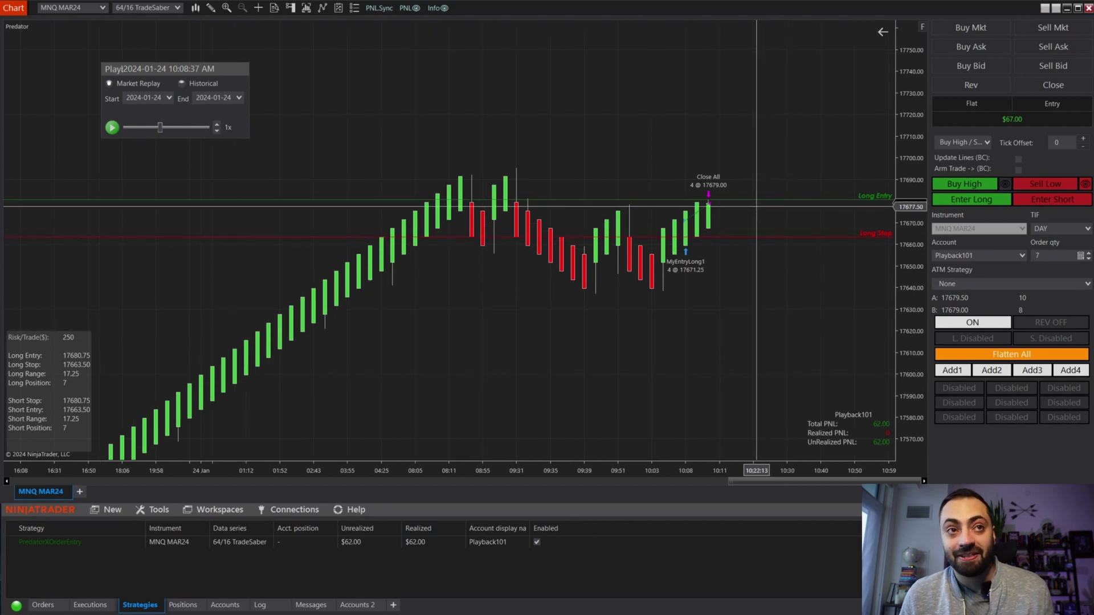
left_click(752, 186)
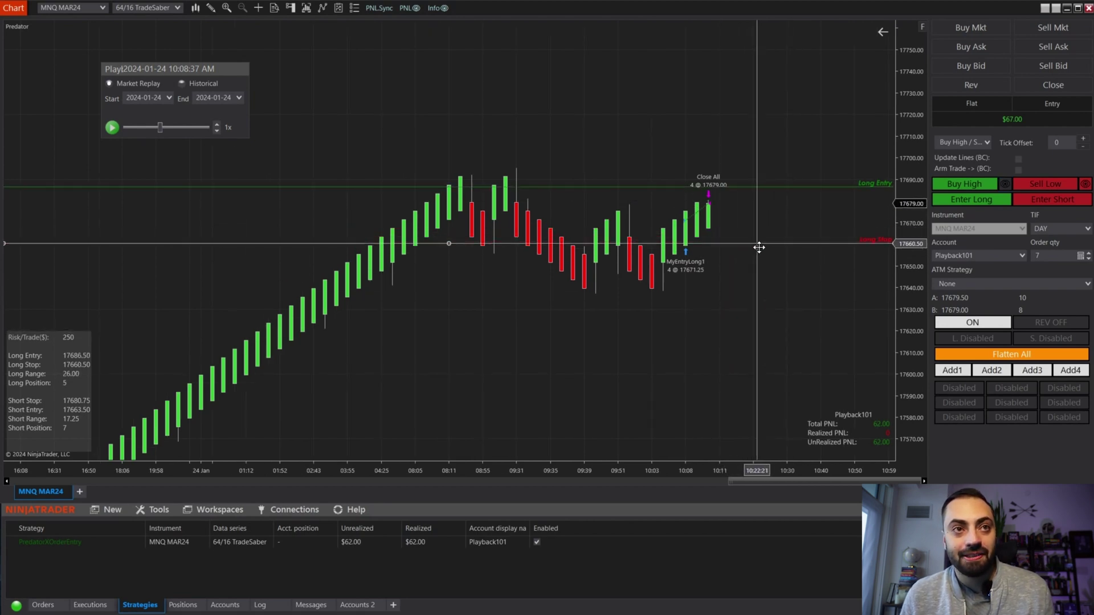
left_click(752, 261)
Show the short lines as well and move Short Stop to 17693.75 and Short Entry to 17666.75
left_click(1086, 183)
left_click(706, 169)
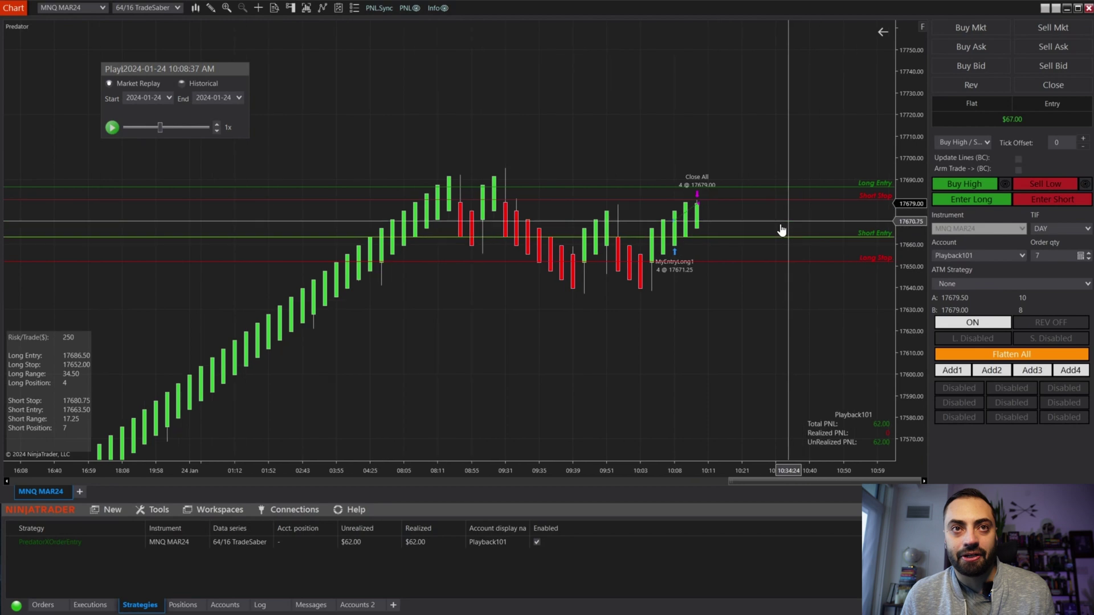
left_click(706, 231)
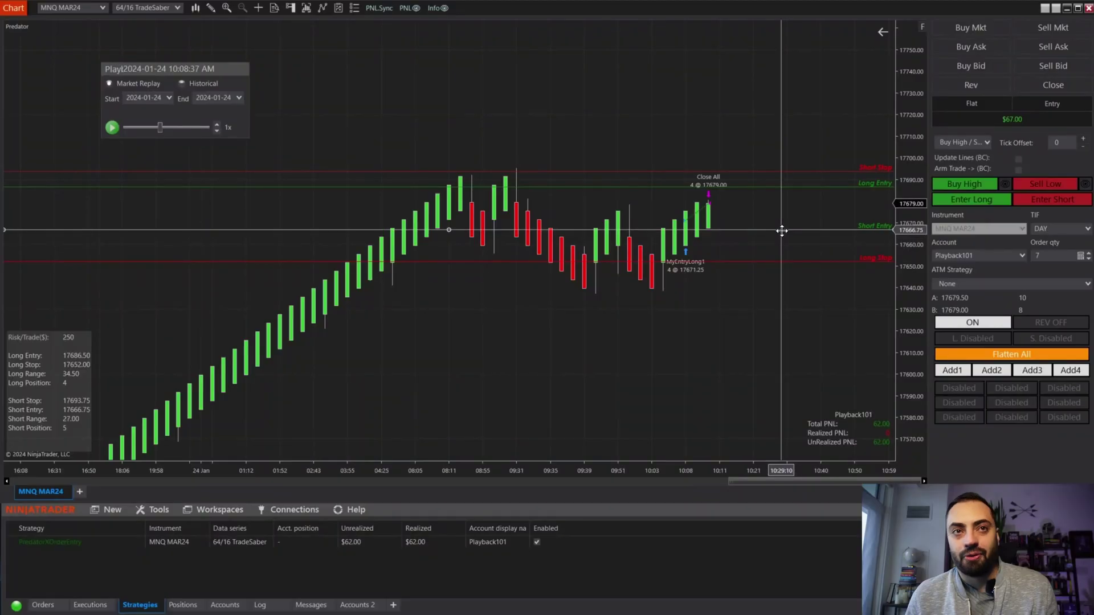
mouse_move(786, 187)
left_mouse_down()
mouse_move(792, 235)
mouse_move(772, 195)
left_mouse_up()
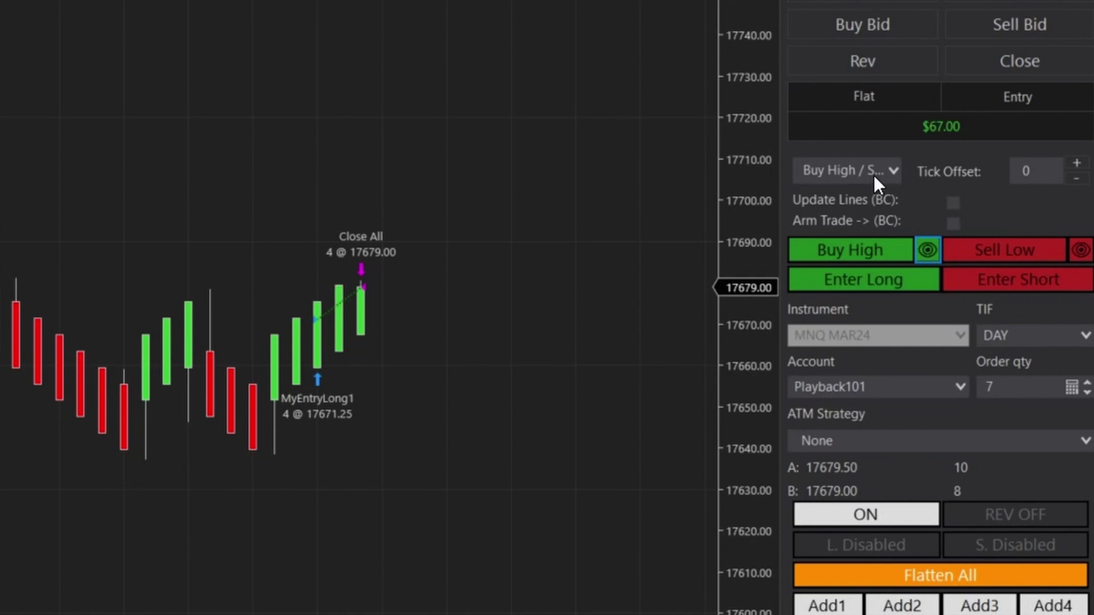
Switch the manual entry mode to Buy Close / Sell Close and display its long entry and stop lines
left_click(876, 181)
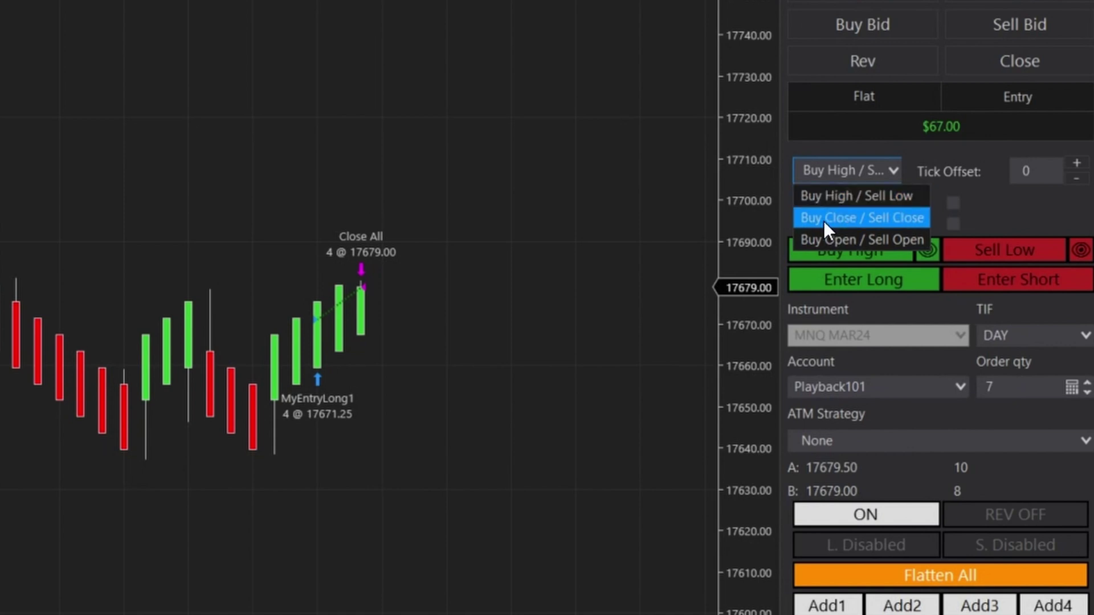
left_click(892, 168)
left_click(890, 168)
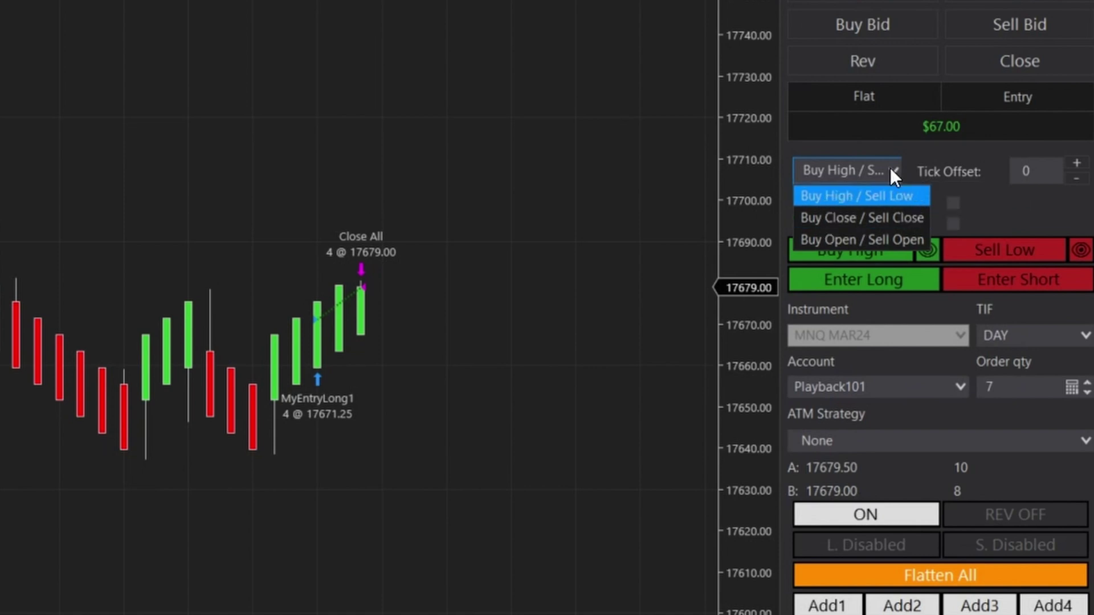
left_click(902, 221)
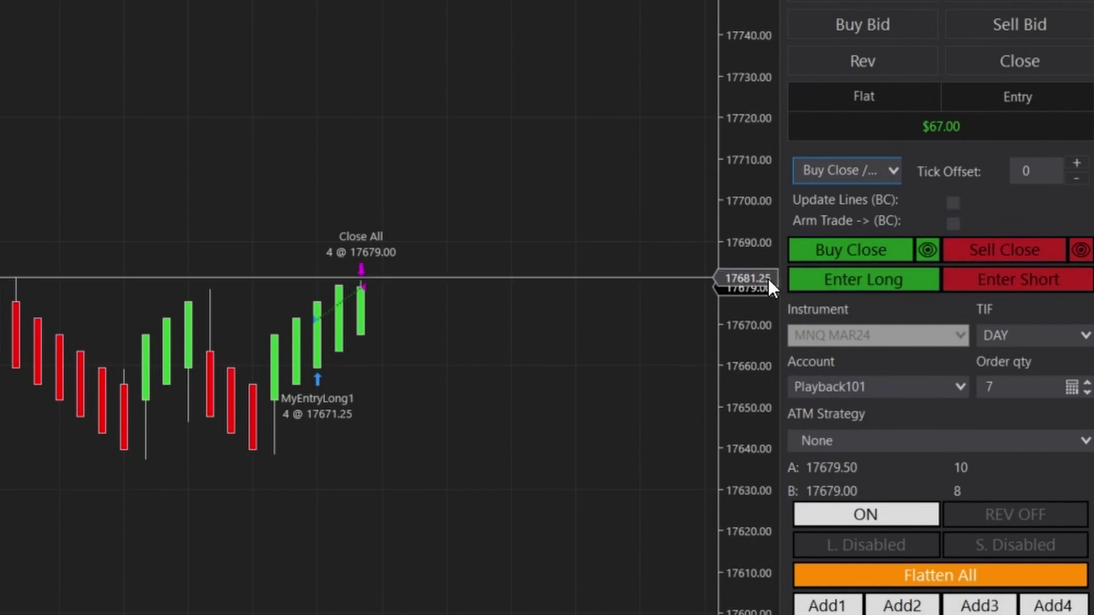
left_click(927, 251)
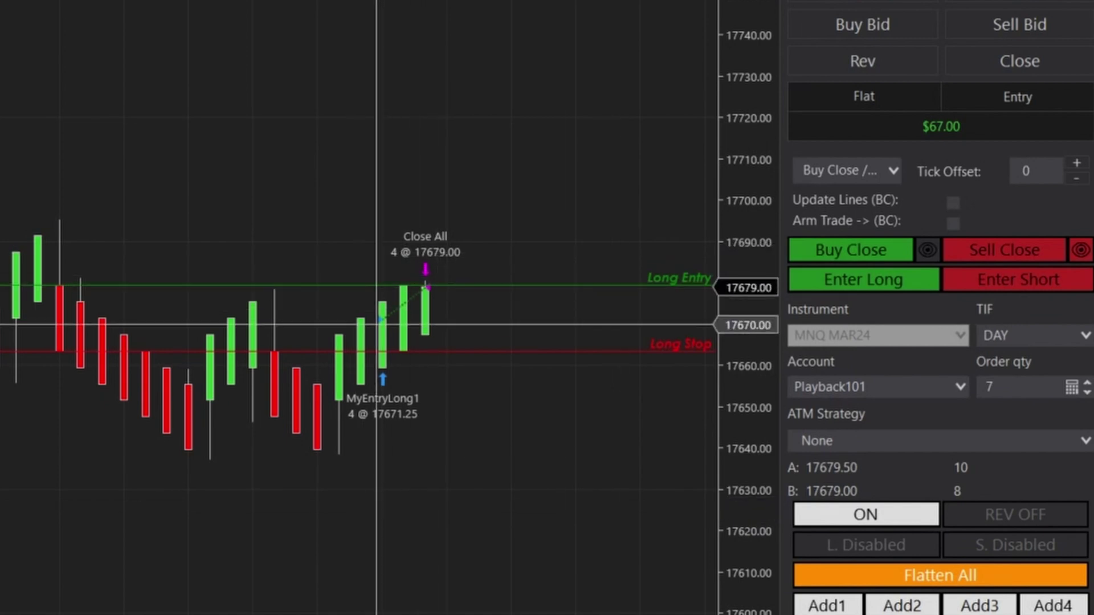
mouse_move(748, 255)
left_mouse_down()
mouse_move(737, 125)
mouse_move(744, 275)
left_mouse_up()
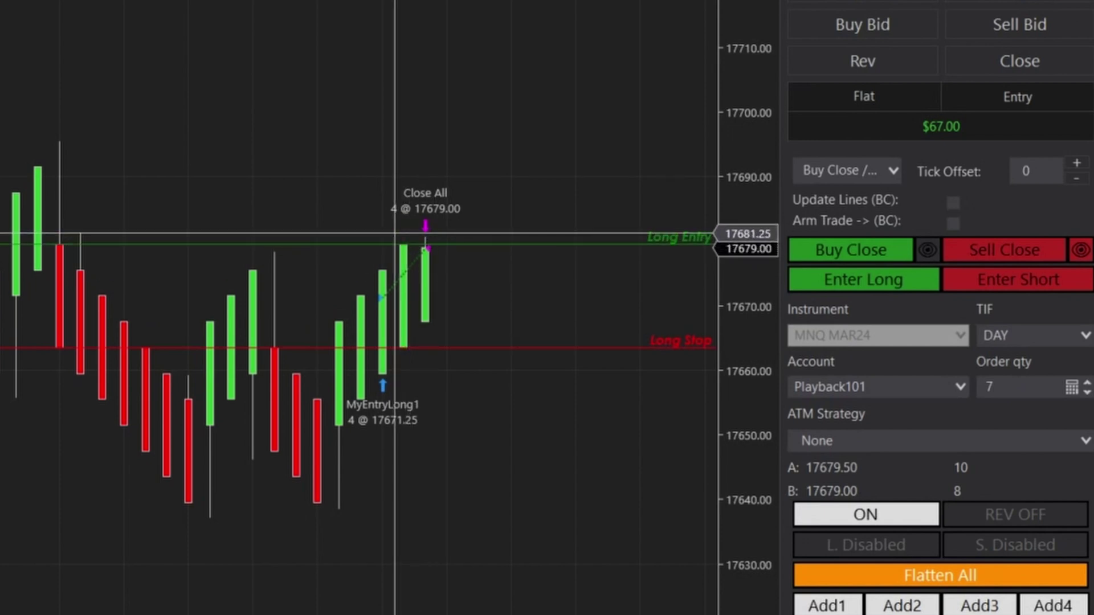
Examine the Sell Close short entry and stop lines against the latest candle, with the long lines hidden
left_click(1081, 251)
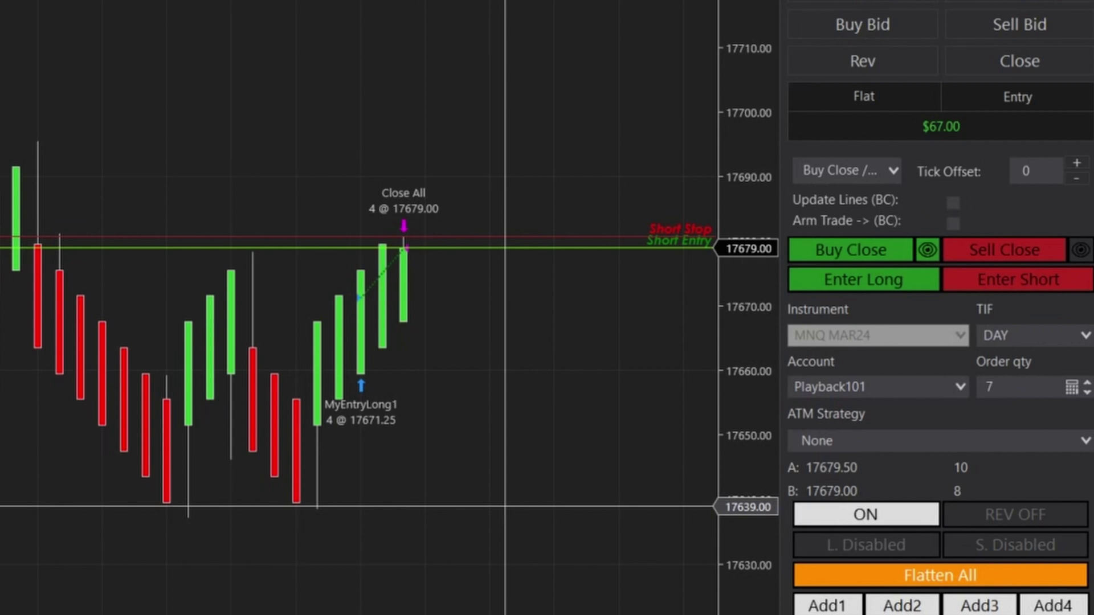
left_click_drag(749, 490, 746, 240)
left_click_drag(404, 296, 243, 296)
middle_click(247, 208)
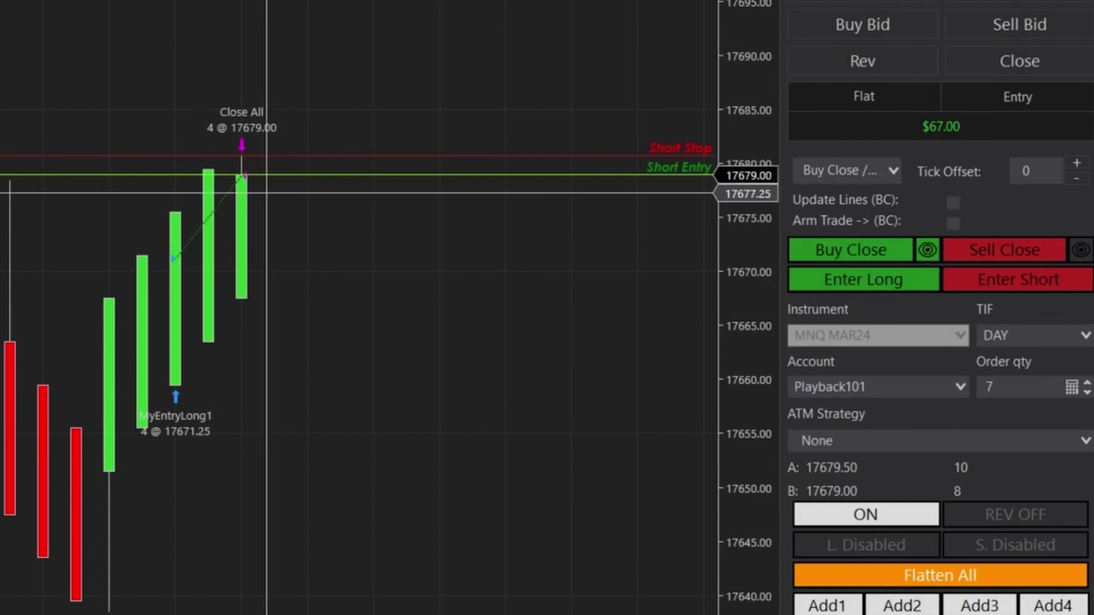
Switch the manual entry mode to Buy Open / Sell Open and preview its long entry and stop lines
left_click(881, 178)
left_click(855, 241)
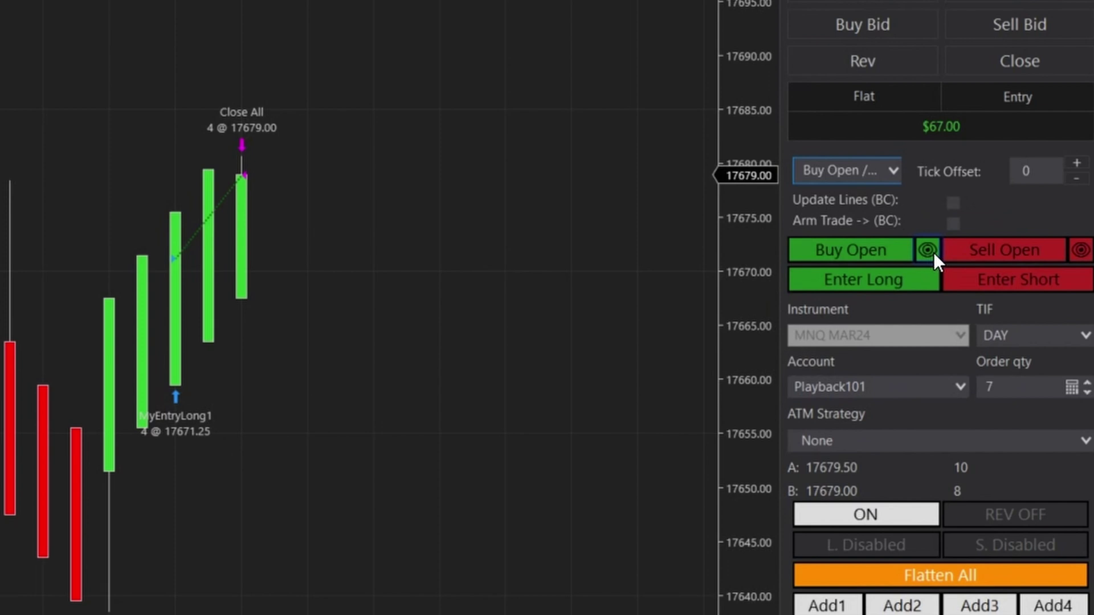
left_click(927, 250)
left_click_drag(342, 472, 442, 460)
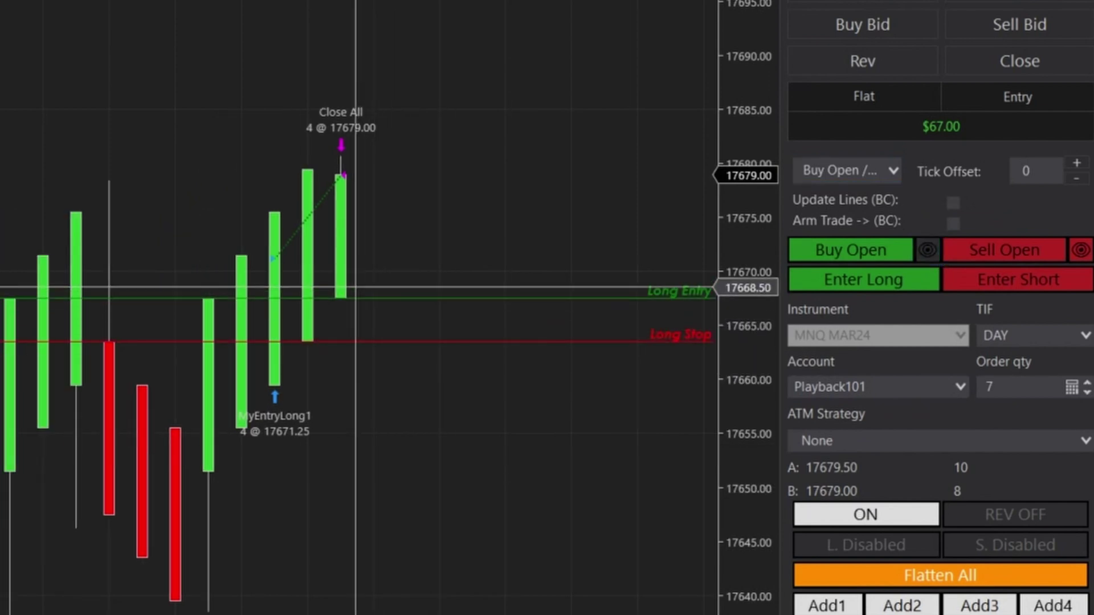
Hide the long lines, examine the Sell Open short entry and stop lines, and hide those too
left_click(923, 252)
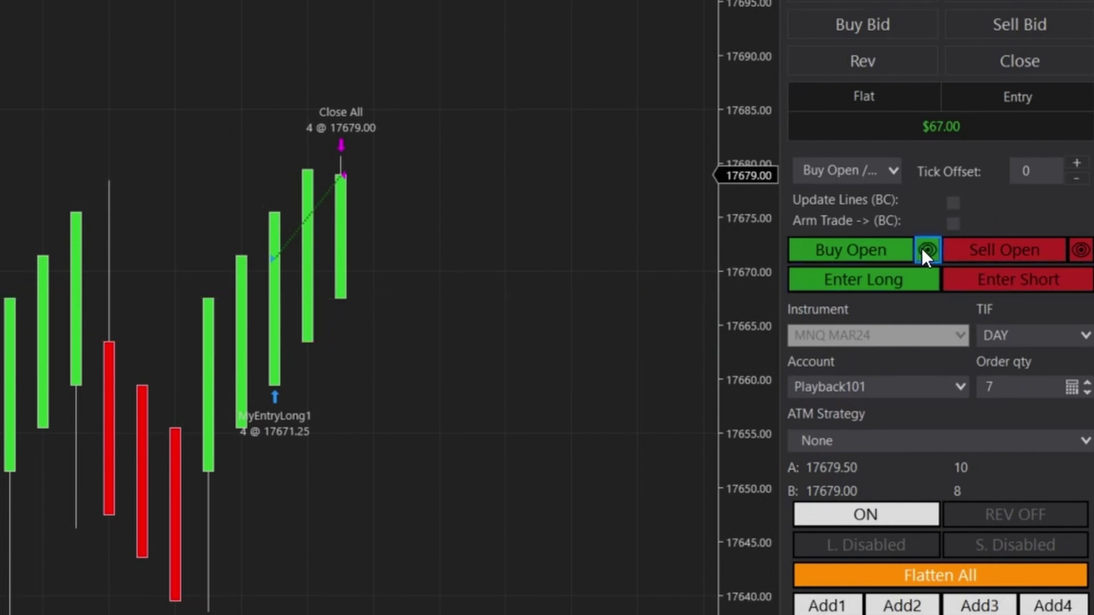
left_click(1079, 248)
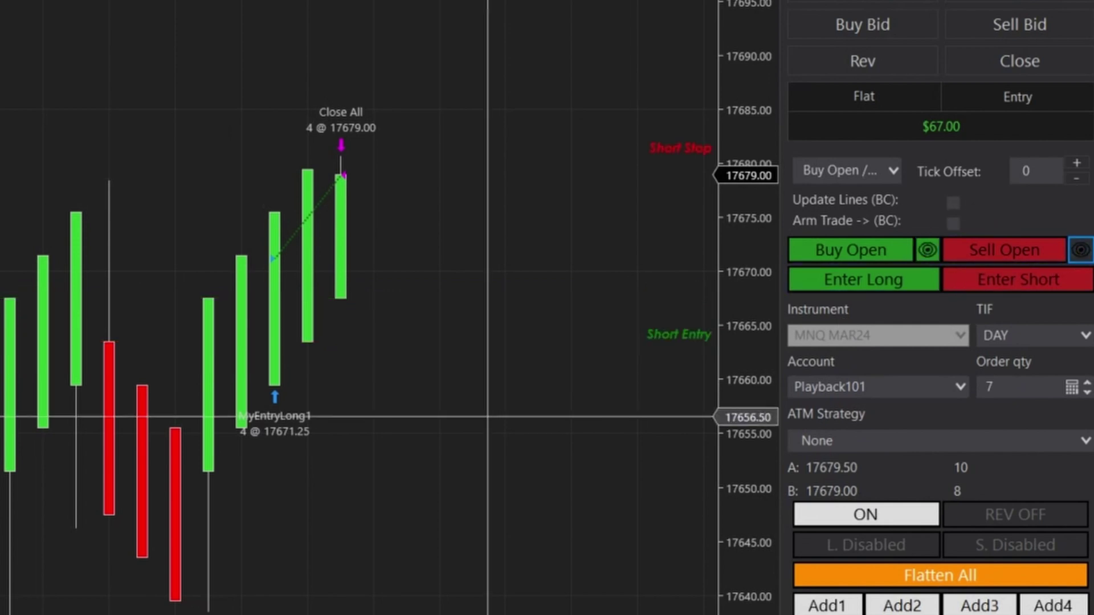
scroll(409, 394, "up", 1)
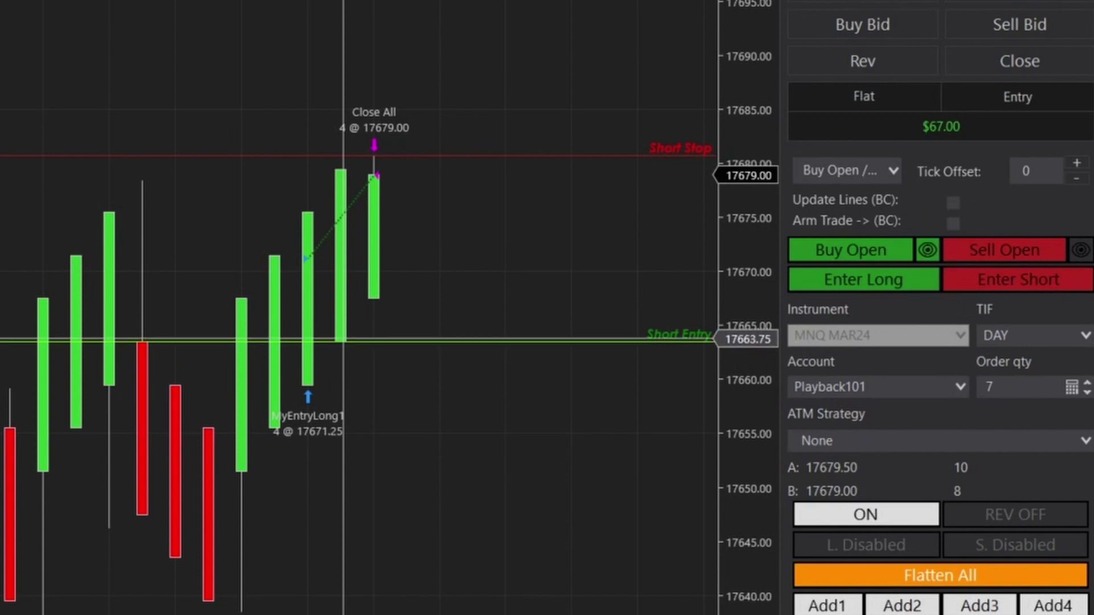
left_click(1080, 249)
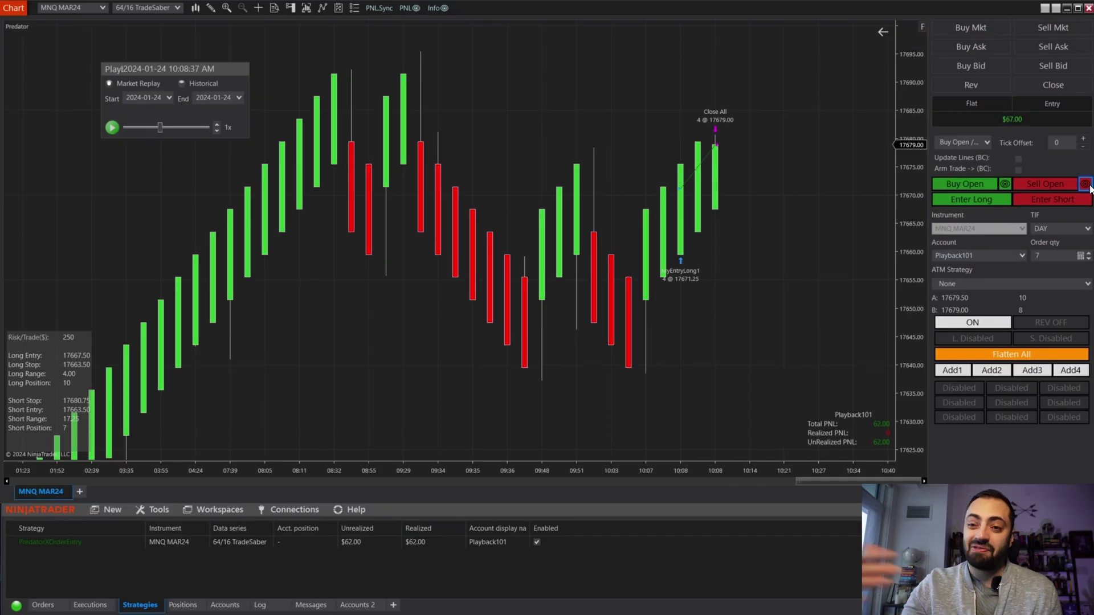
Switch the manual entry mode to Buy High / Sell Low and raise the tick offset to 10
left_click(979, 142)
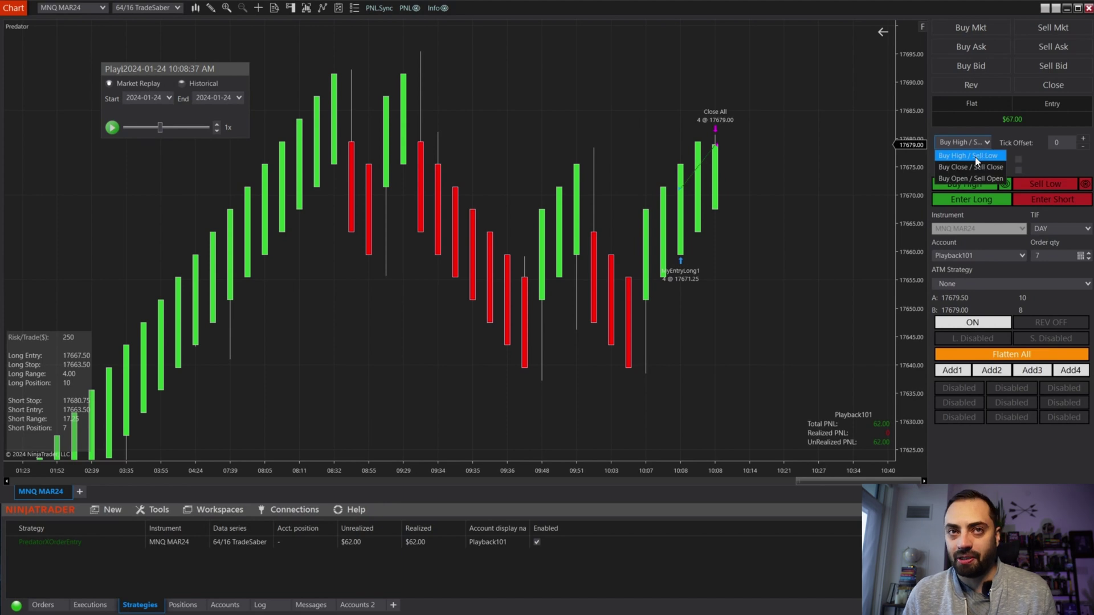
left_click(975, 156)
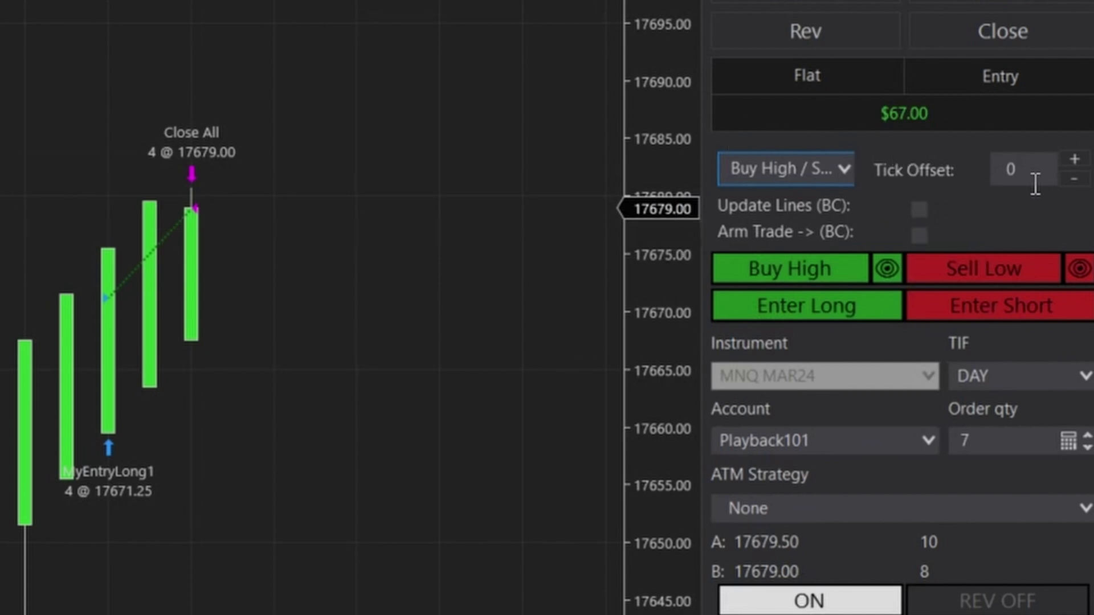
left_click_drag(1076, 159, 1076, 158)
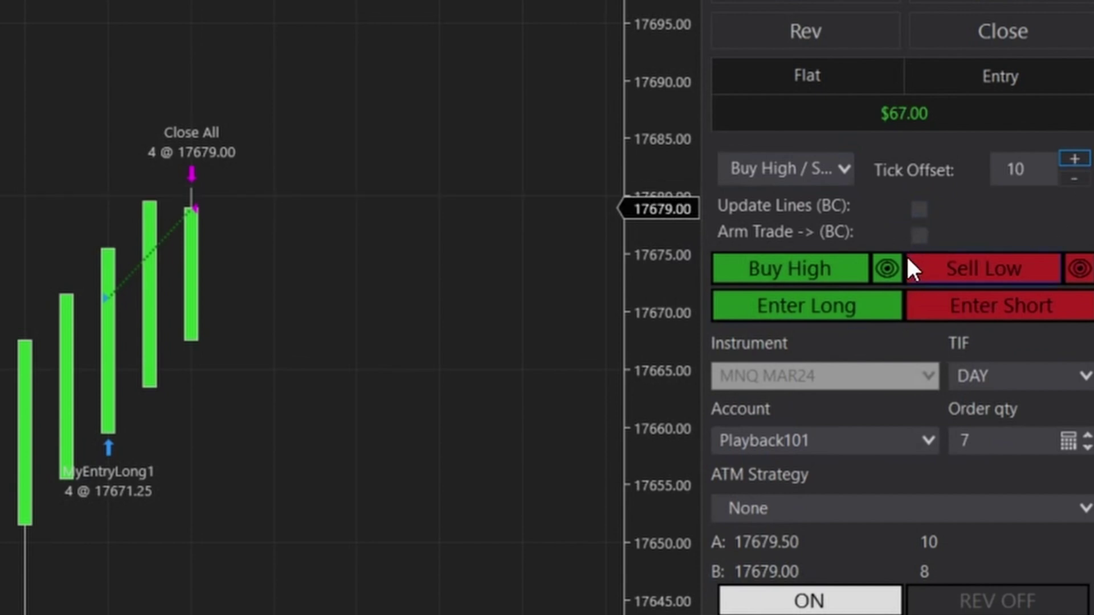
Display the long entry and stop lines, redraw them with a tick offset of 0, and enable Update Lines (BC)
left_click(886, 268)
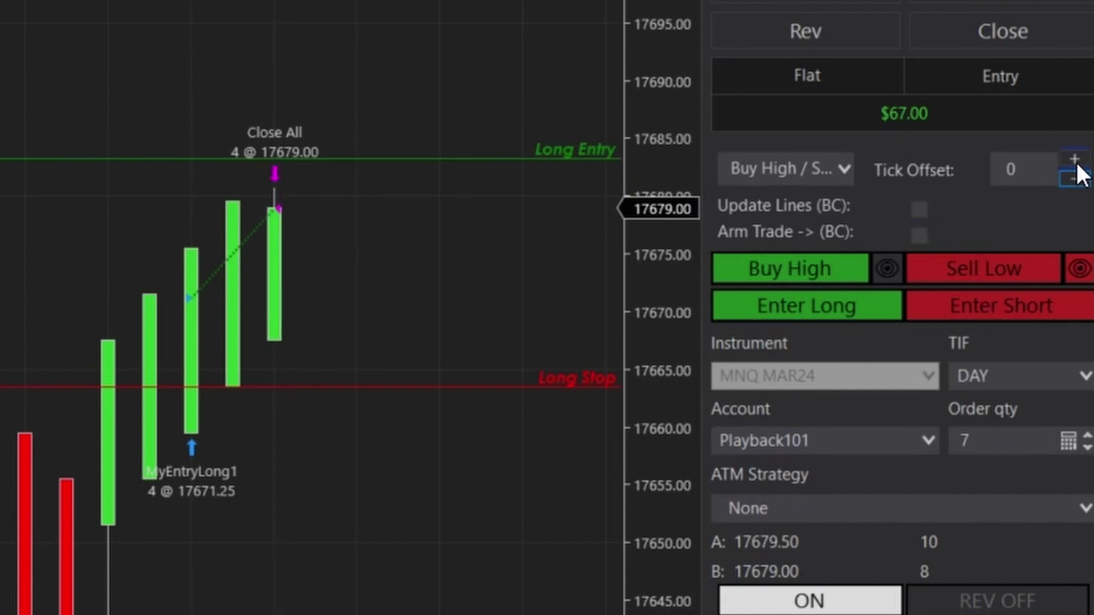
left_click(886, 268)
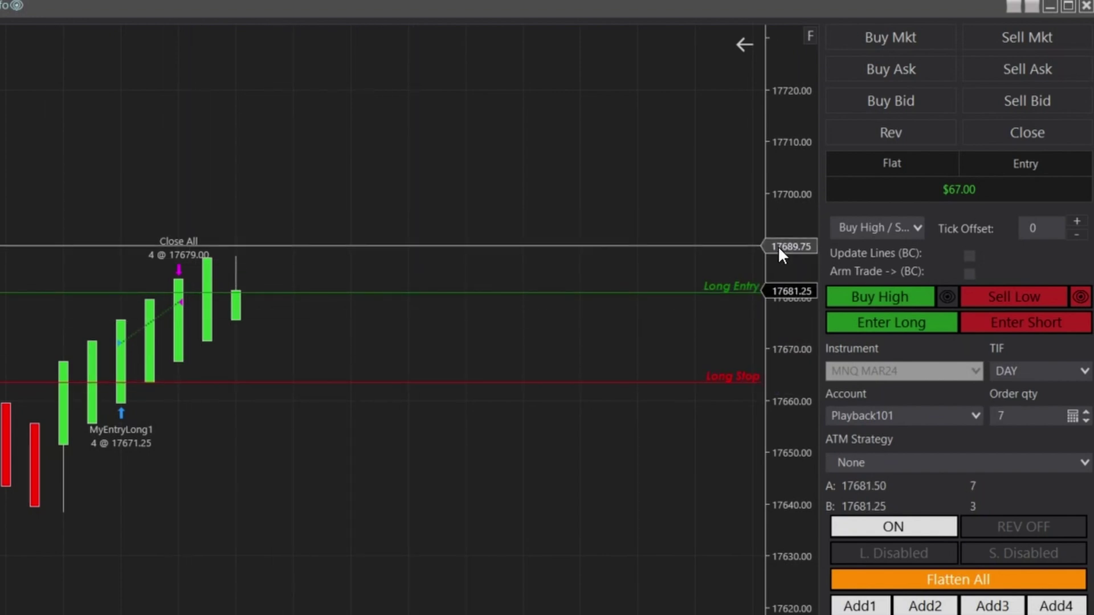
left_click(969, 256)
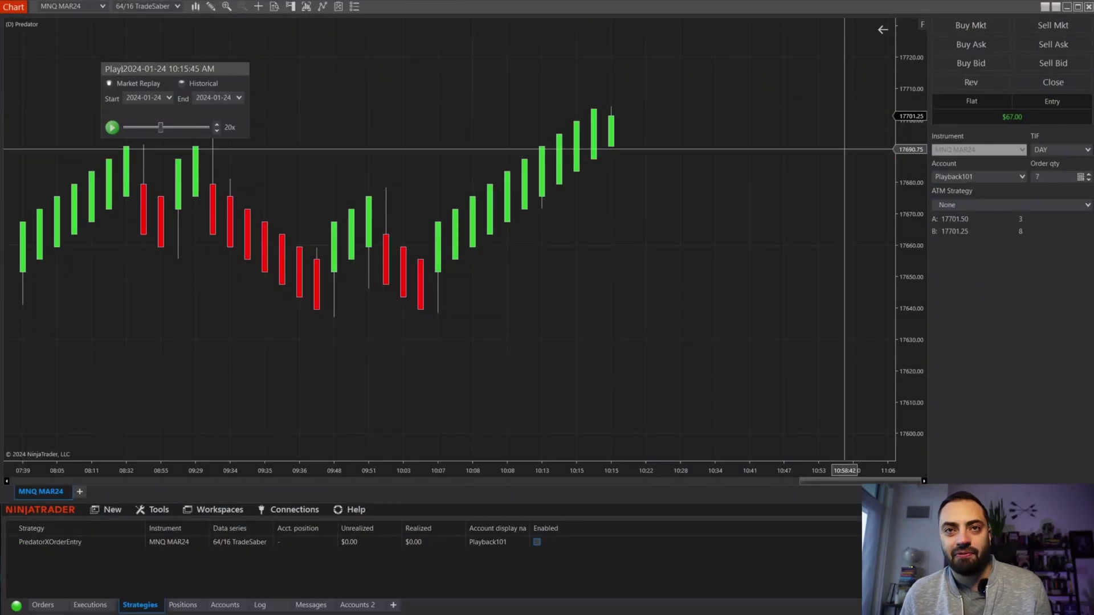
Rewind the 2024-01-24 market replay to 10:07:00 AM
right_click(242, 131)
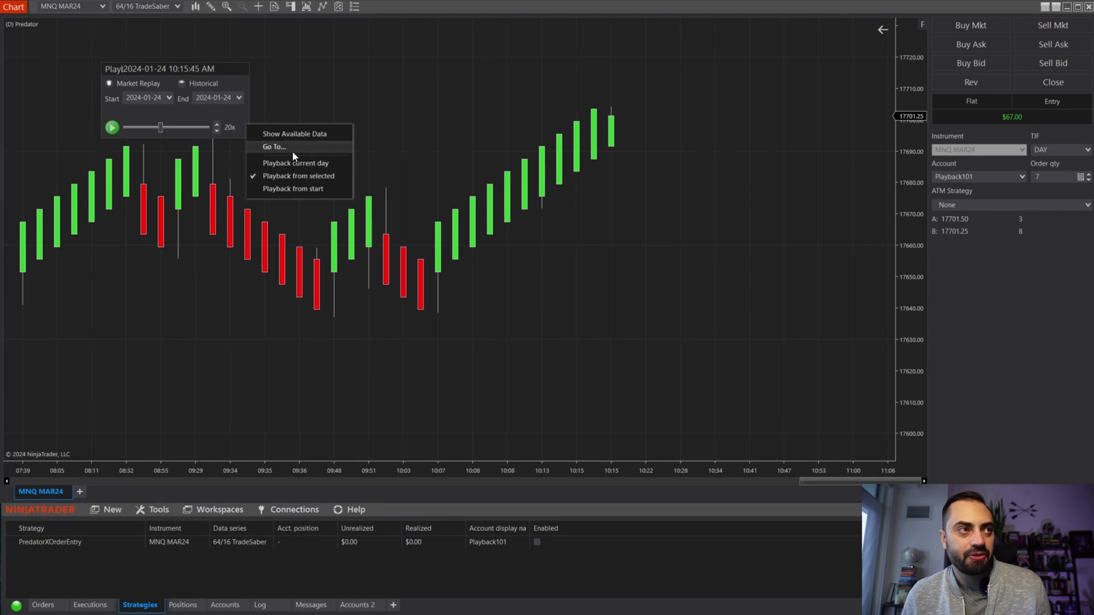
left_click(269, 147)
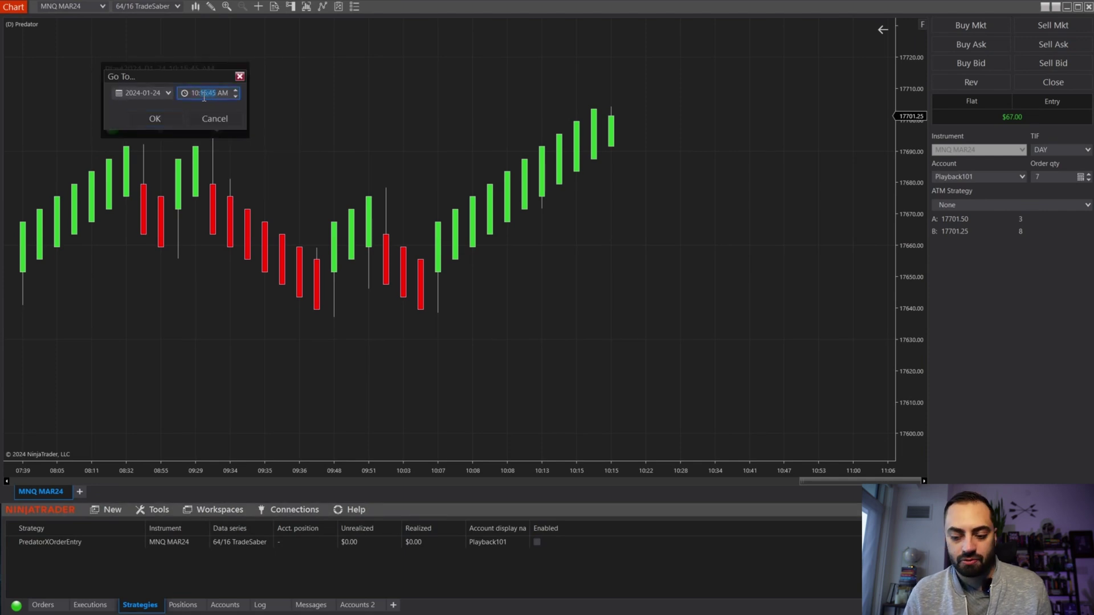
type("07:00")
key("Return")
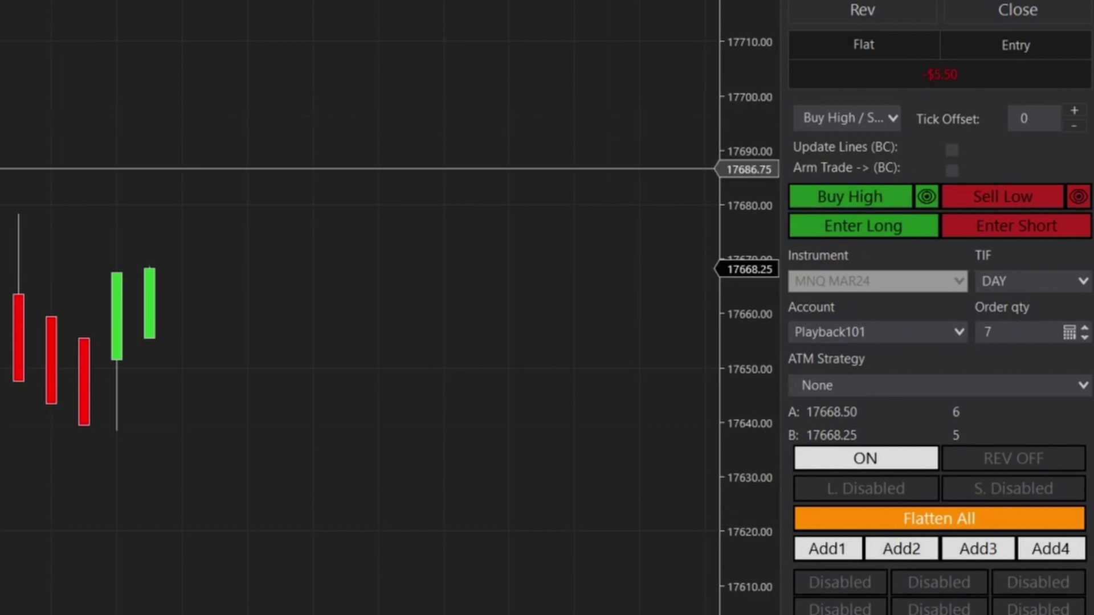
Place a Buy High long trade with Arm Trade off and flatten the filled position
left_click(838, 200)
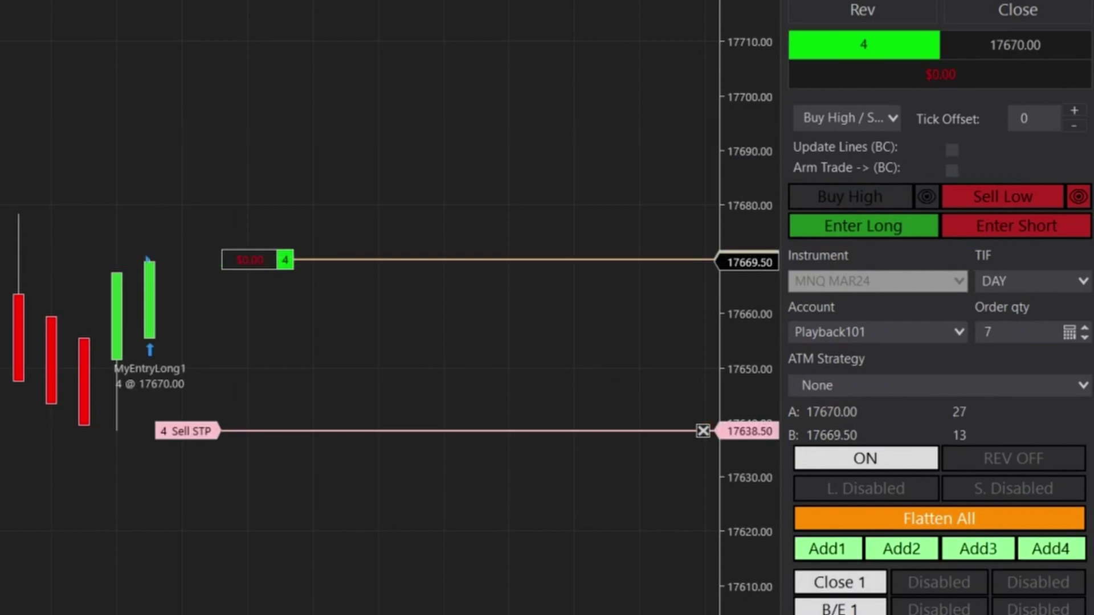
scroll(312, 251, "up", 5)
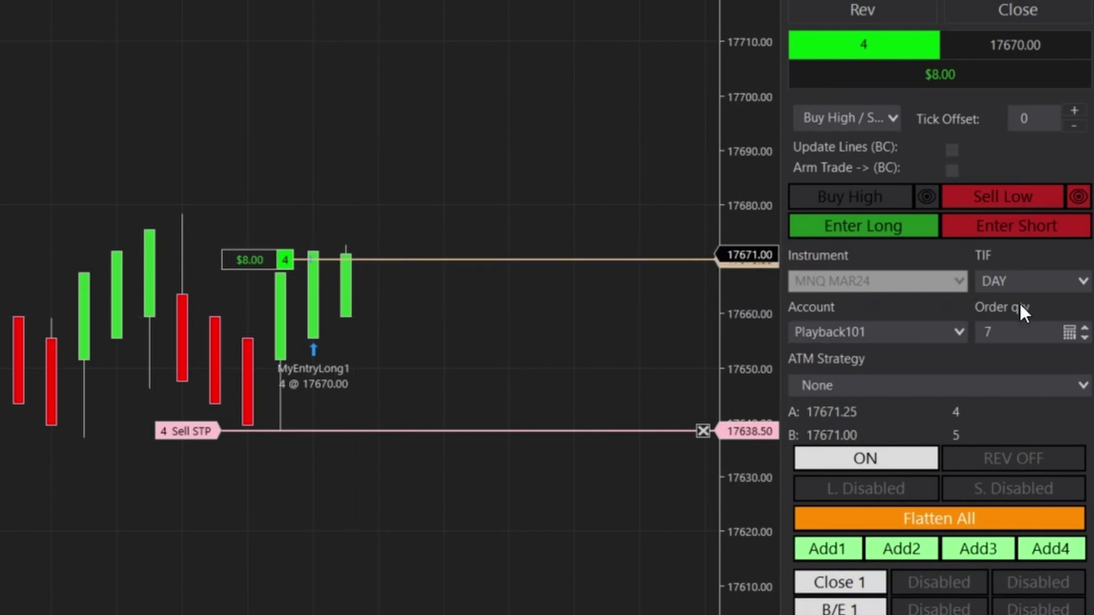
left_click(939, 518)
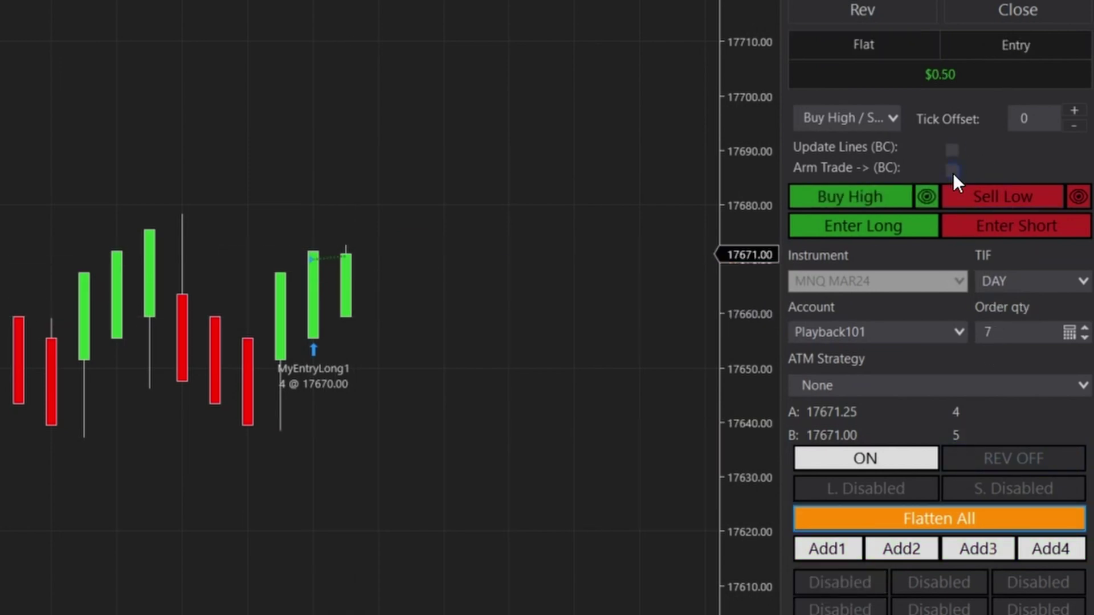
Arm a Buy High trade, lower its long entry line to about 17667.75 and mark the long stop with an upward arrow
left_click(952, 169)
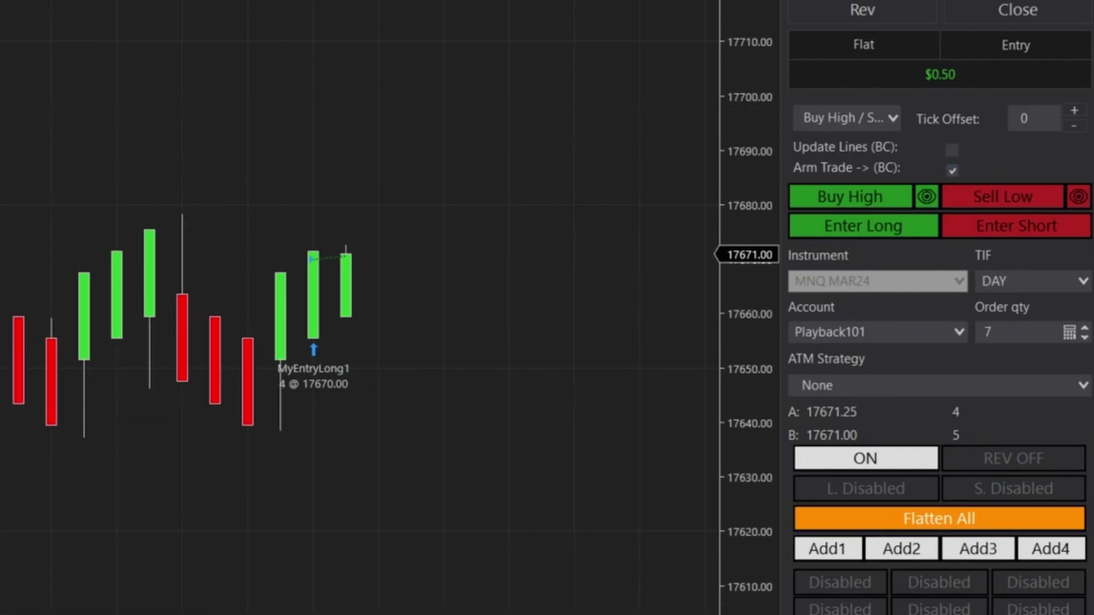
left_click(842, 191)
left_click(383, 495)
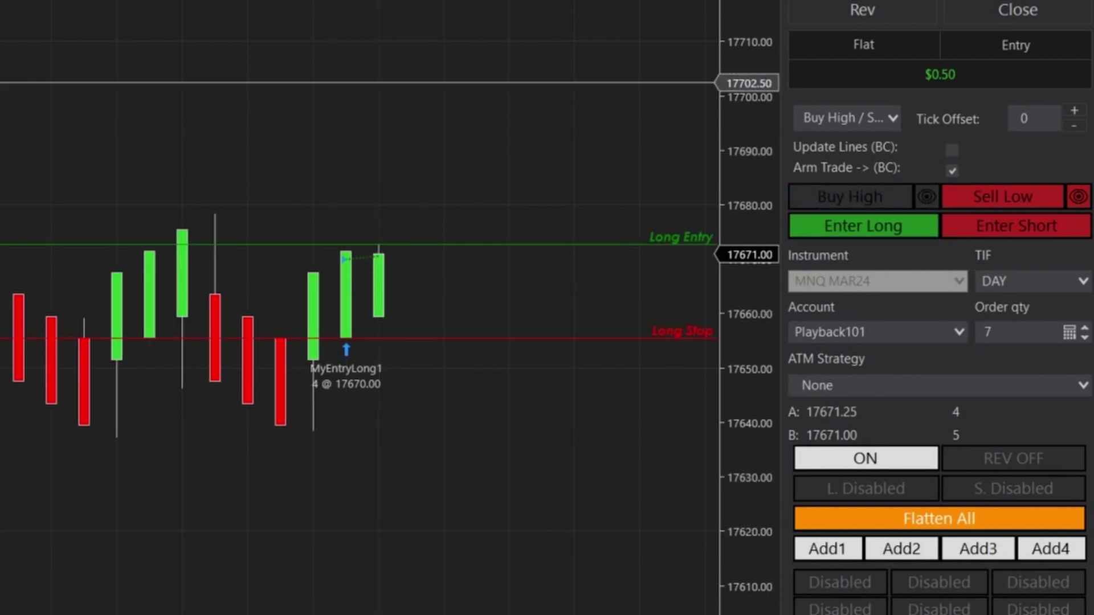
left_click_drag(410, 247, 414, 271)
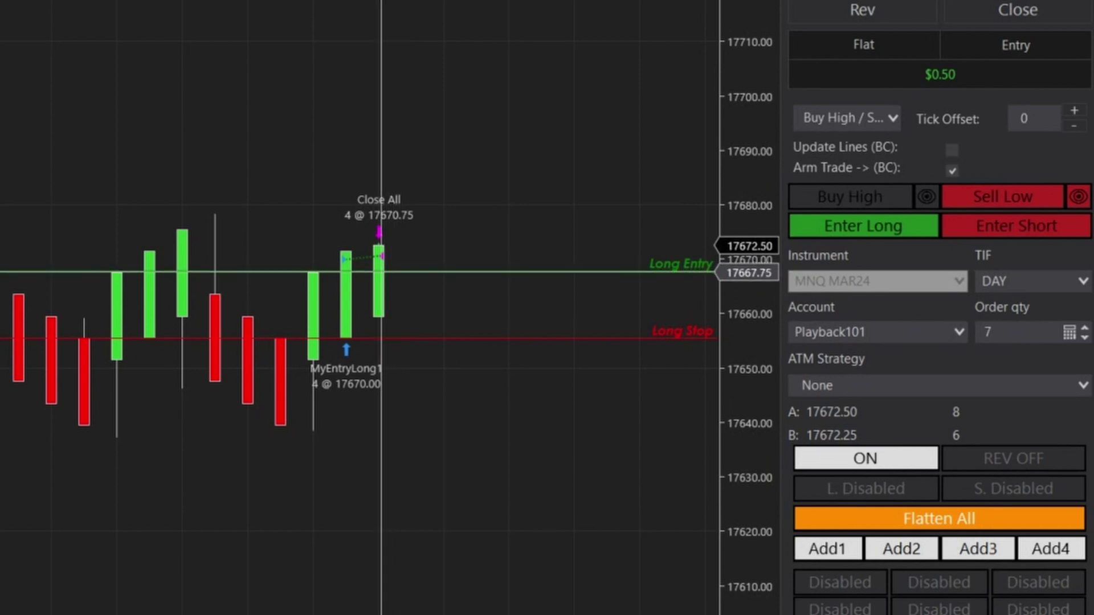
mouse_move(375, 450)
left_mouse_down()
mouse_move(356, 384)
mouse_move(379, 345)
left_mouse_up()
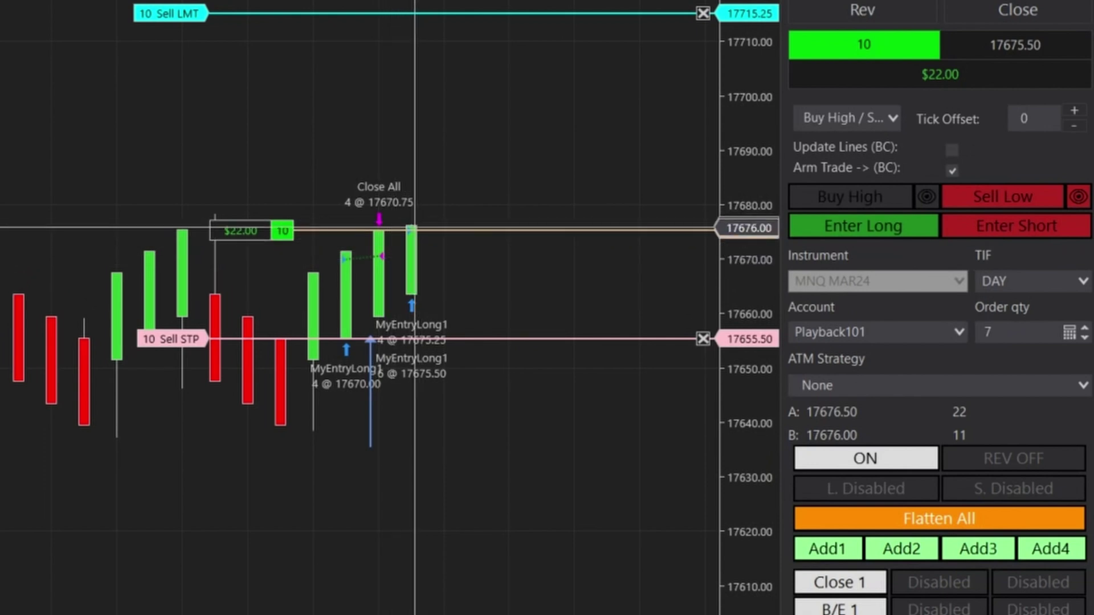
Flatten the open long position and delete the upward arrow beneath the long stop level
left_click(995, 521)
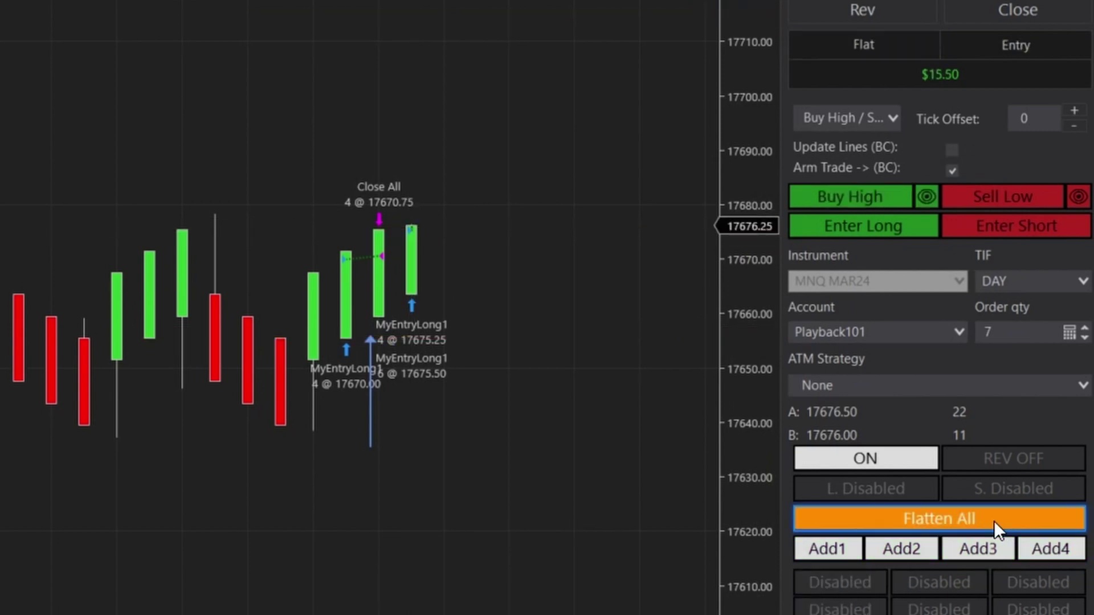
left_click(370, 449)
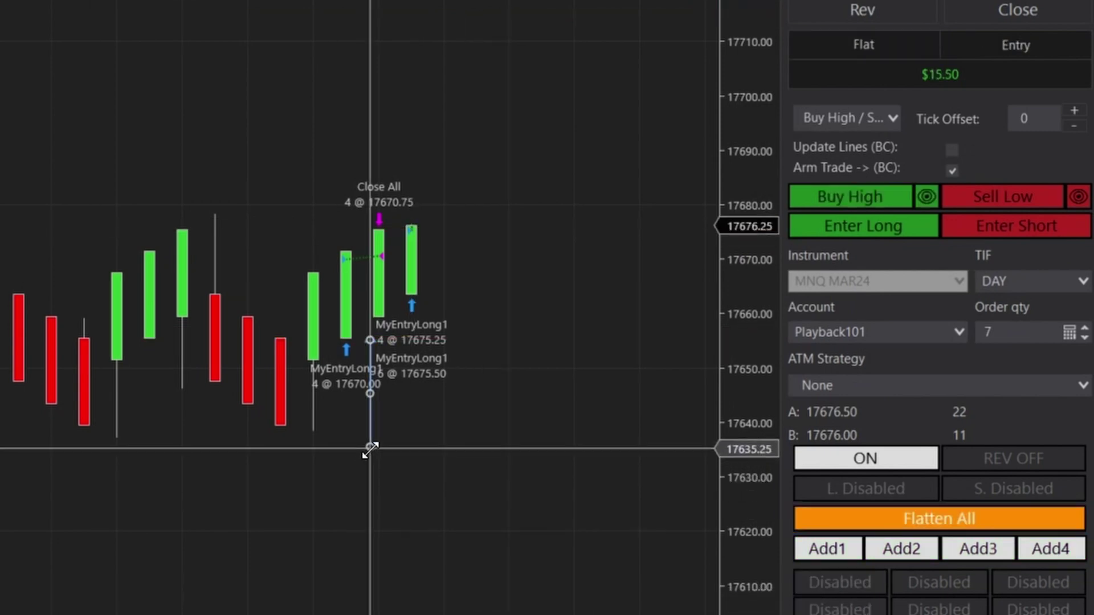
scroll(463, 489, "down", 1)
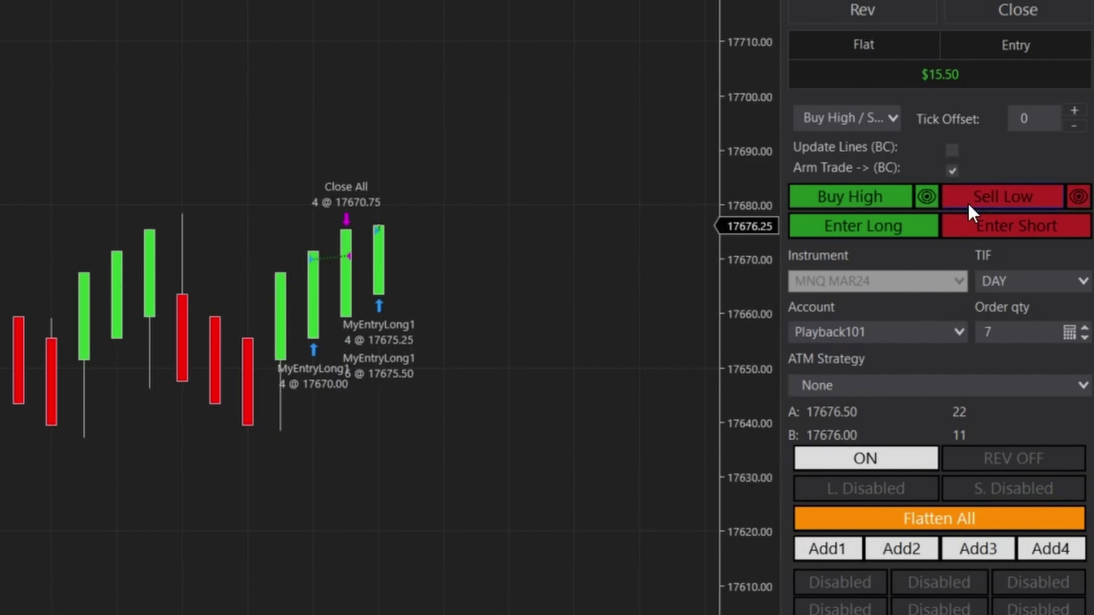
Place one Enter Long trade with Arm Trade (BC) on and another with it off, flattening each filled position
left_click(856, 234)
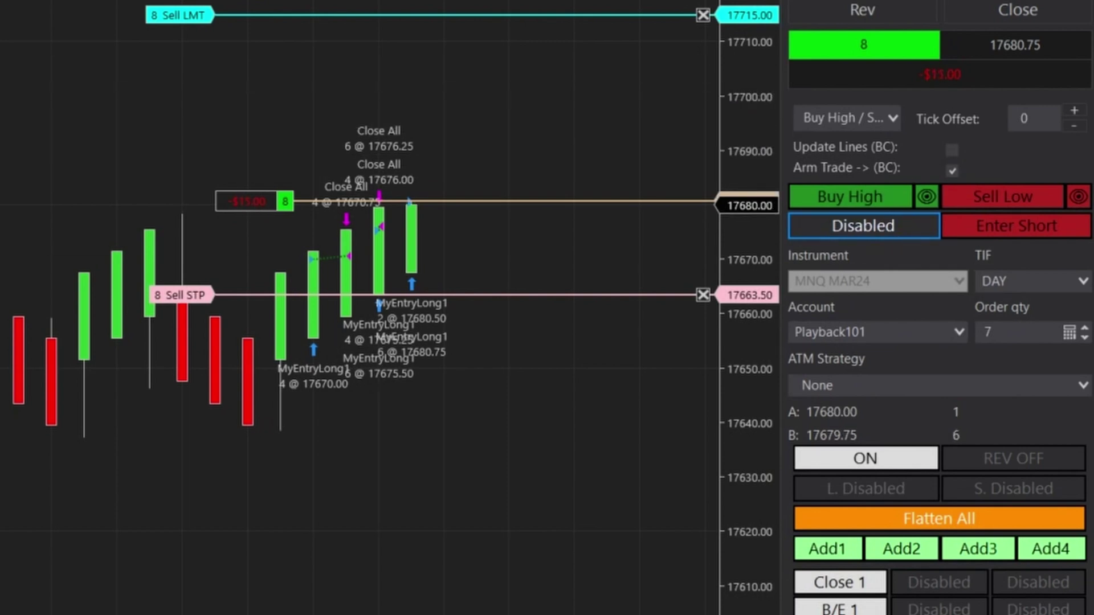
left_click(951, 520)
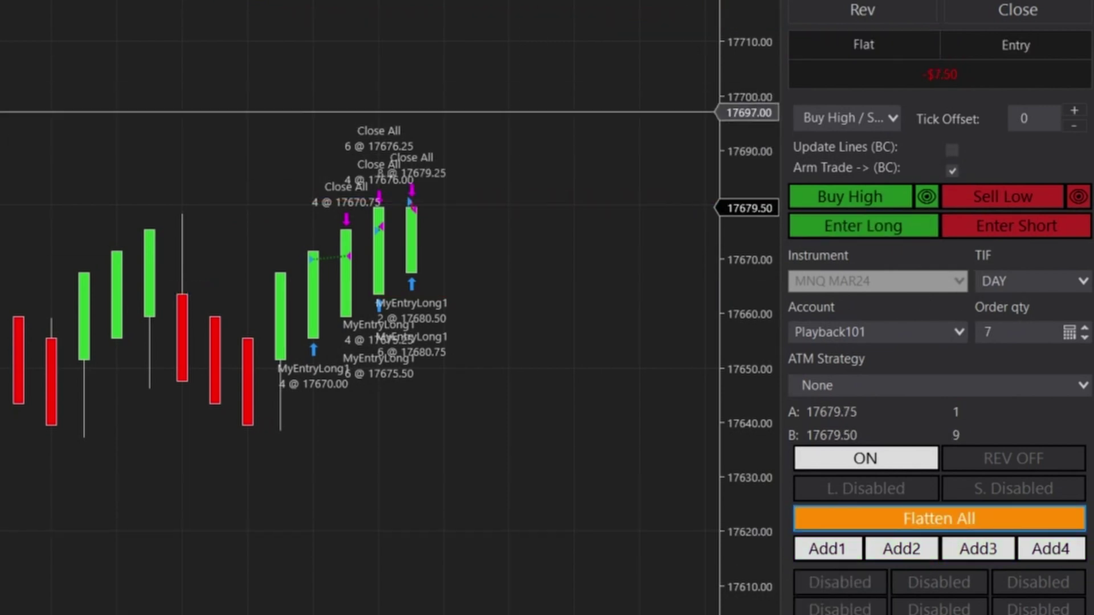
left_click(952, 170)
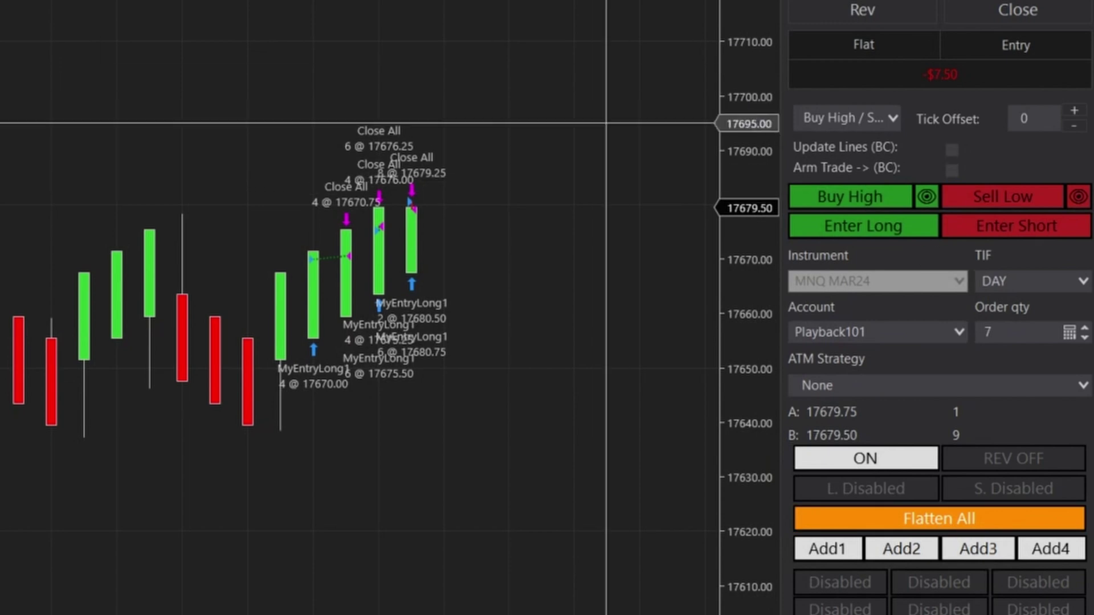
left_click(910, 224)
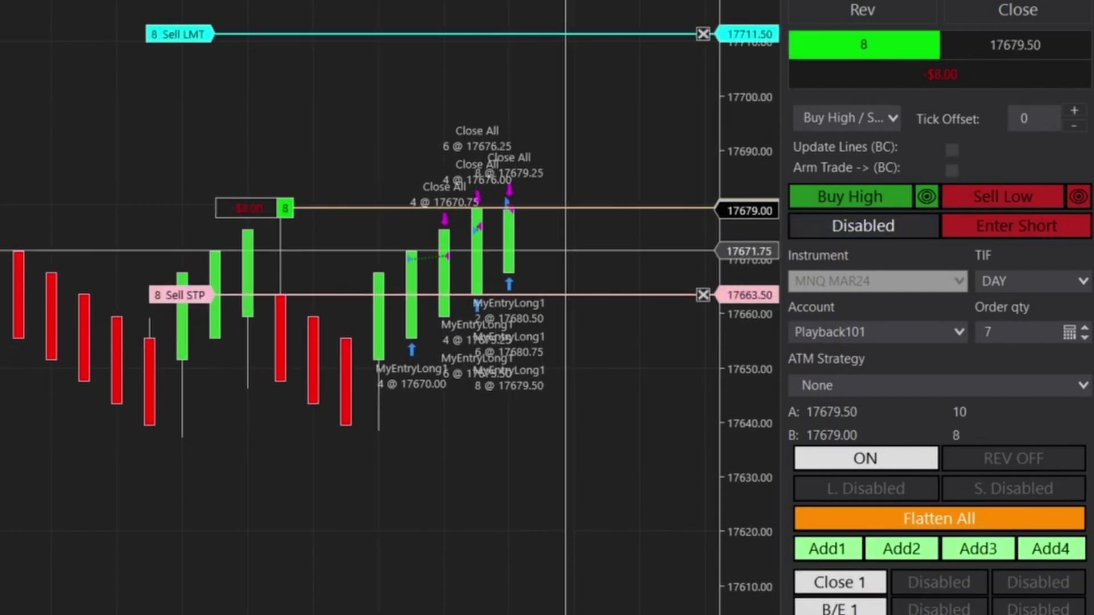
left_click(963, 519)
Turn Arm Trade (BC) back on and arm both an Enter Long and an Enter Short trade
left_click_drag(484, 509, 155, 381)
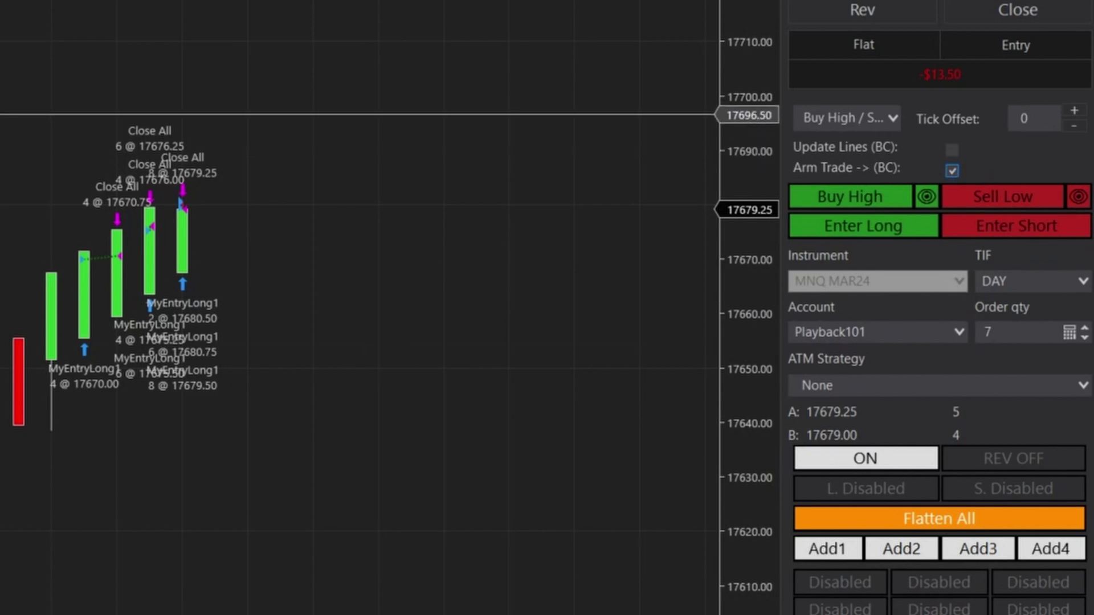
left_click(894, 225)
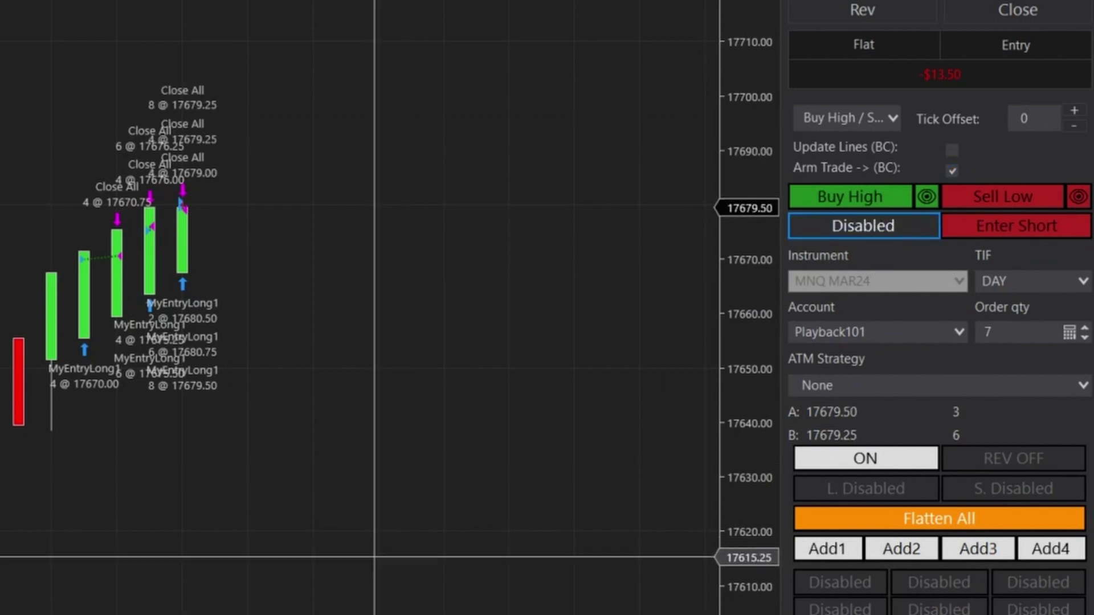
left_click_drag(409, 518, 605, 517)
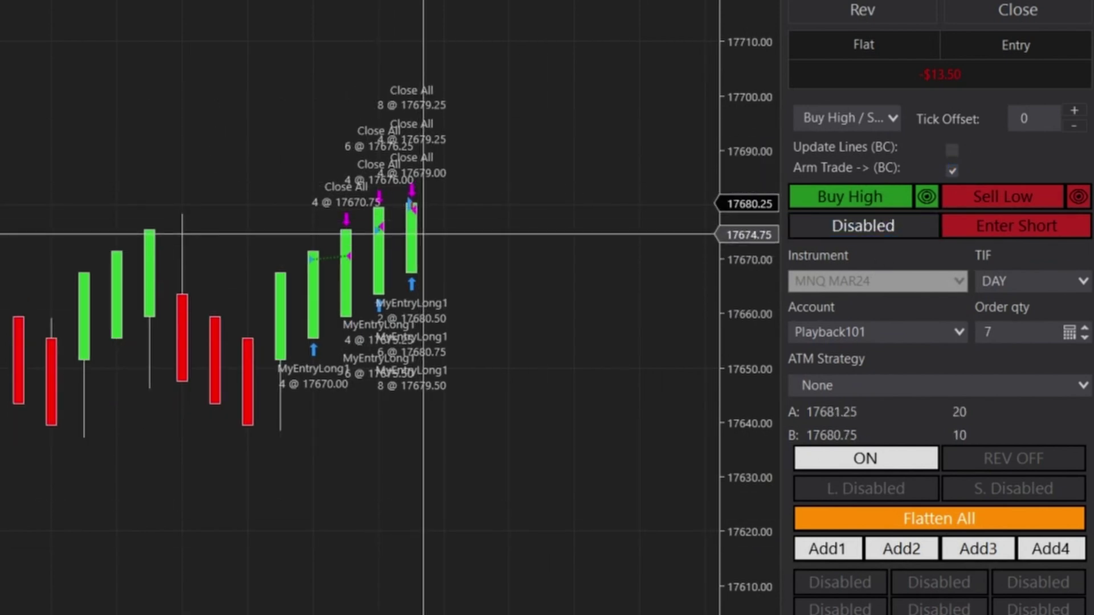
left_click(1032, 229)
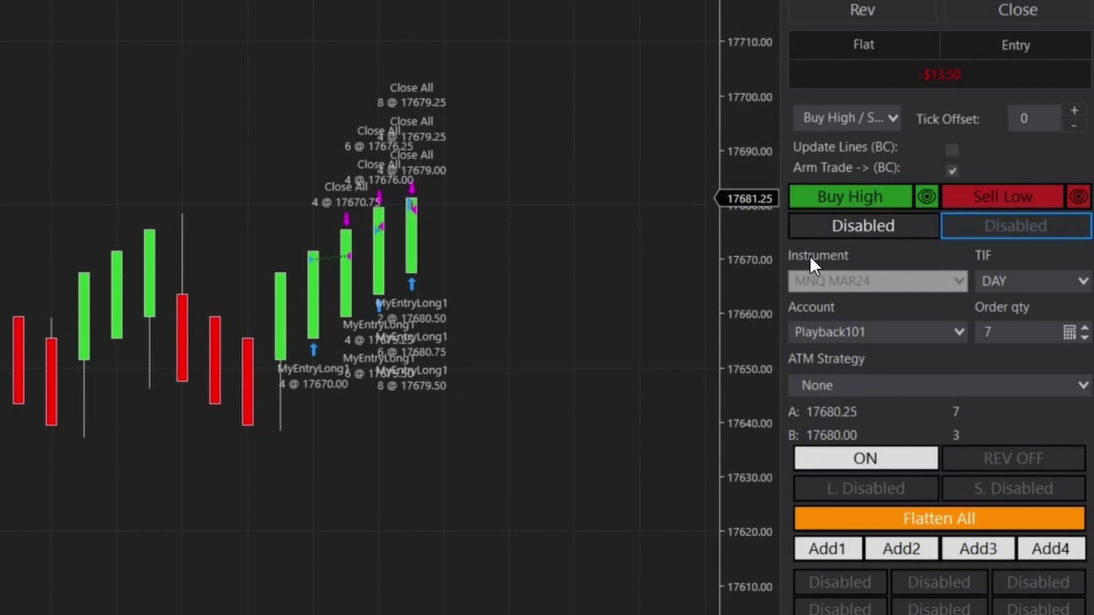